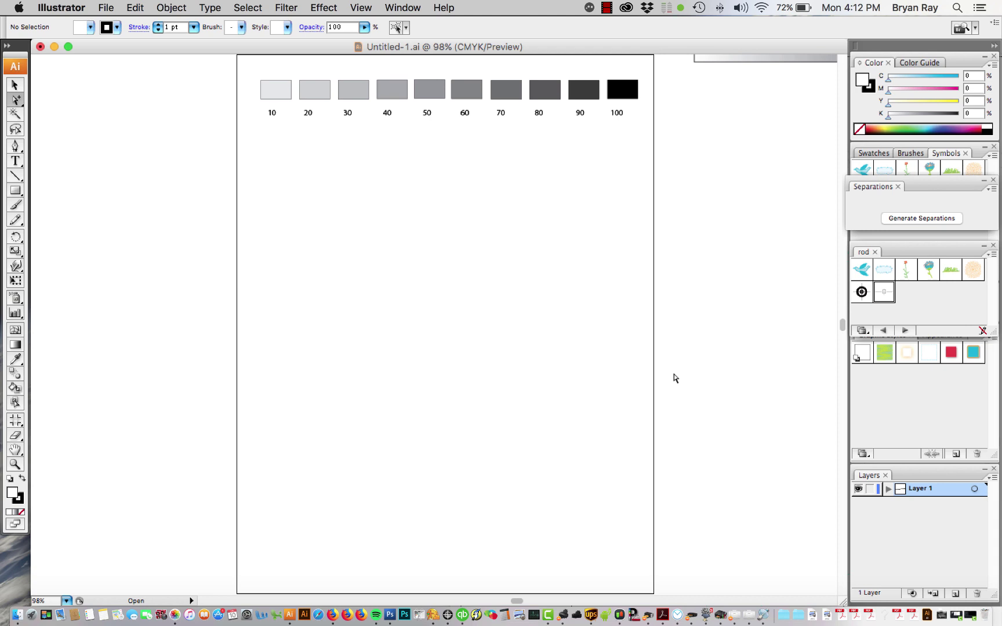
Step: In PrintFab Toolbox, start adding a printer with the EPSON WF-7210 Series (usb) connection and the Epson model WorkForceWF7210
left_click(635, 616)
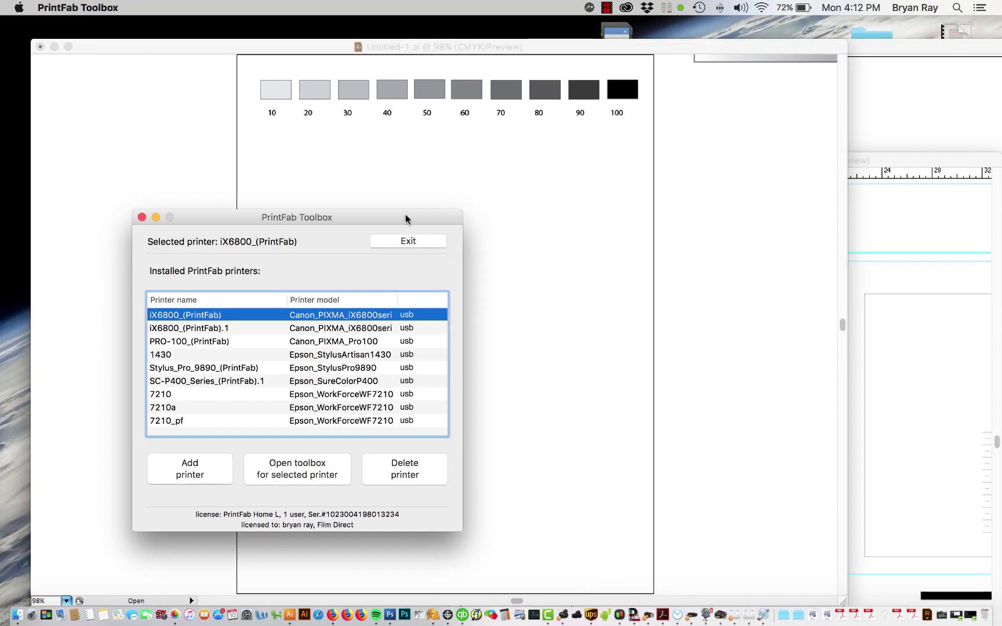
left_click(194, 468)
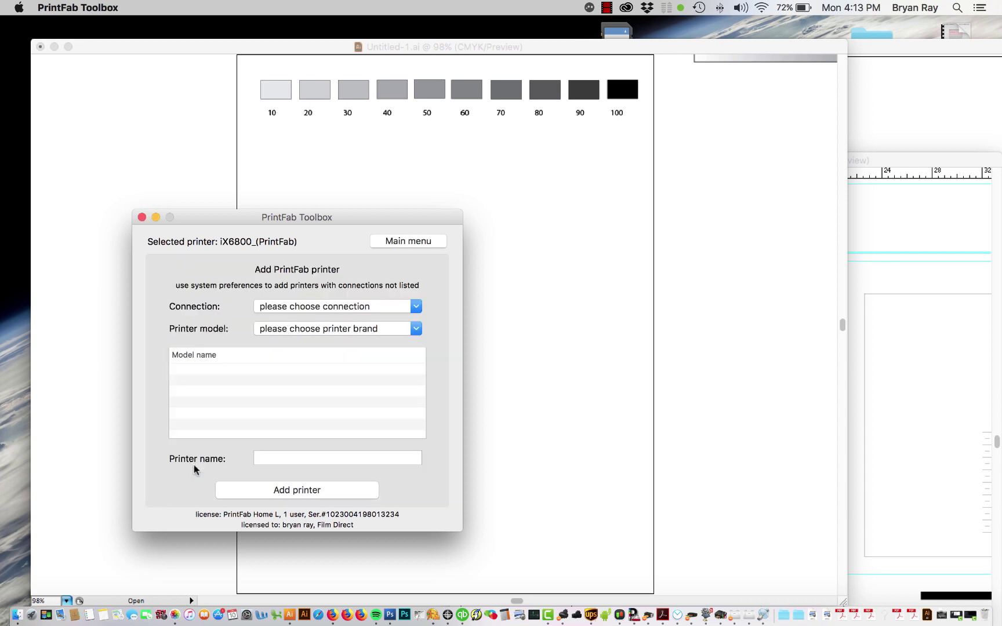
left_click(300, 306)
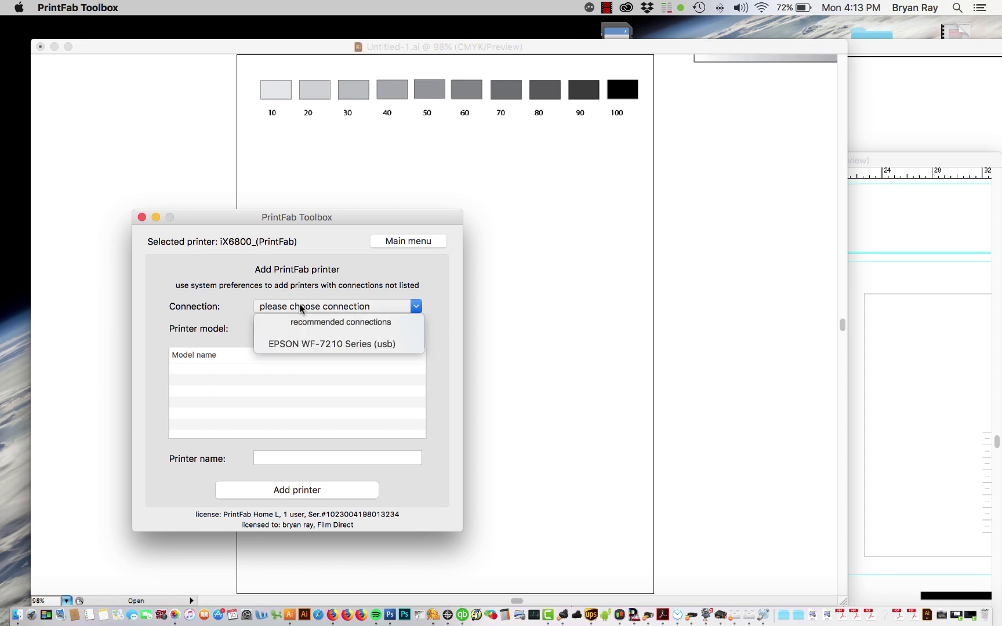
left_click(296, 342)
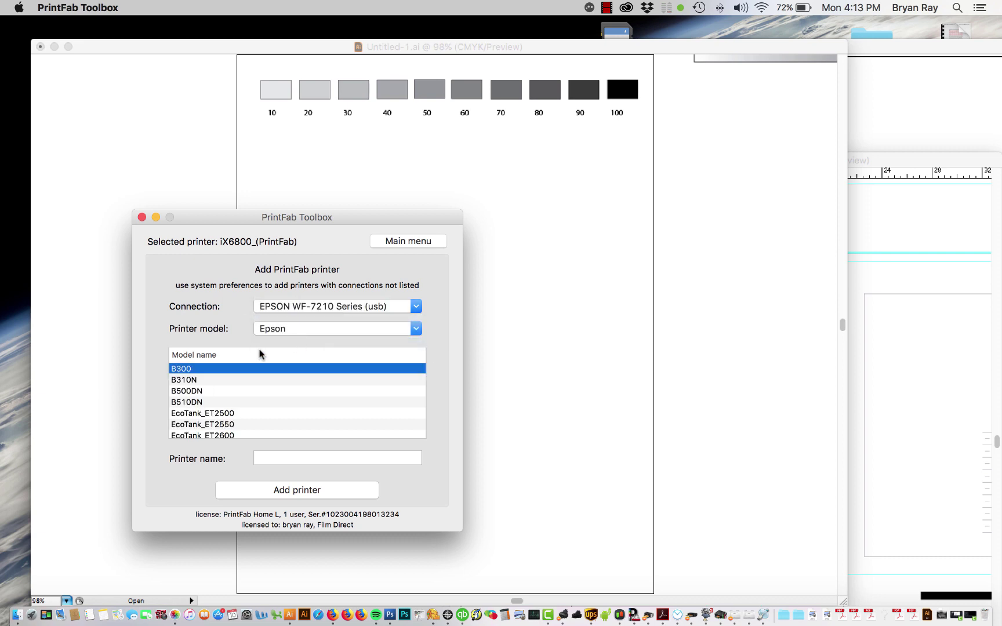
scroll(251, 400, "down", 20)
scroll(251, 400, "down", 5)
scroll(244, 388, "up", 4)
left_click(240, 398)
Step: Name the new printer wf7210_pf1, confirm adding it, and exit the toolbox
left_click(297, 461)
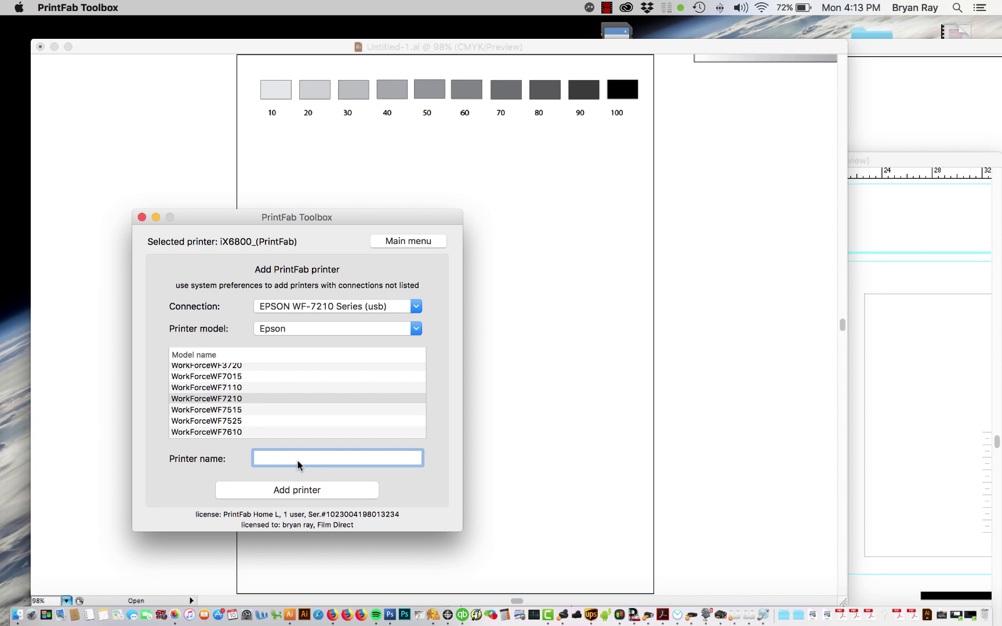
type("wf7210_pf1")
left_click(308, 490)
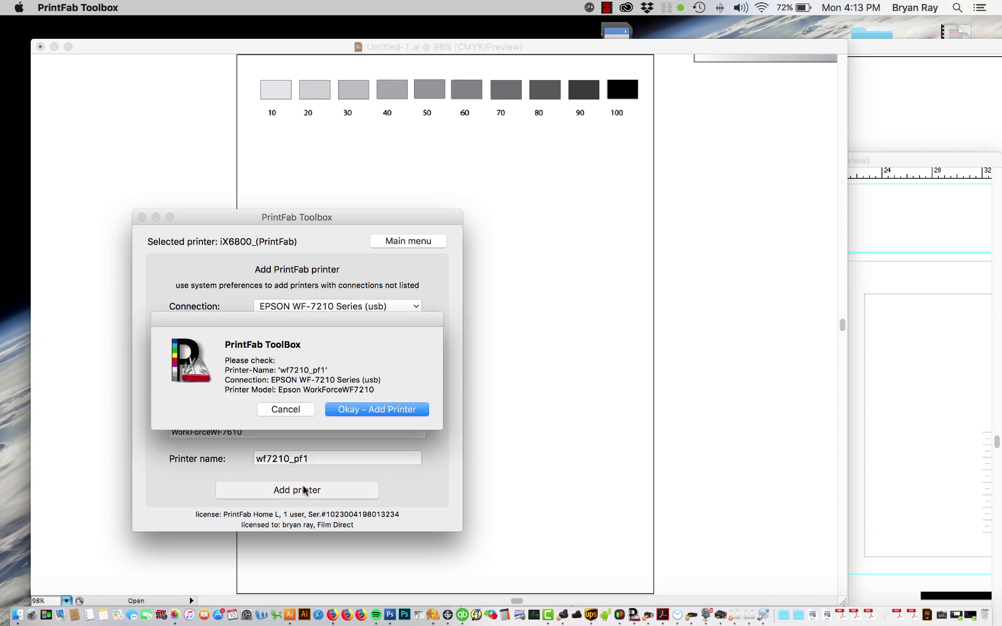
left_click(372, 411)
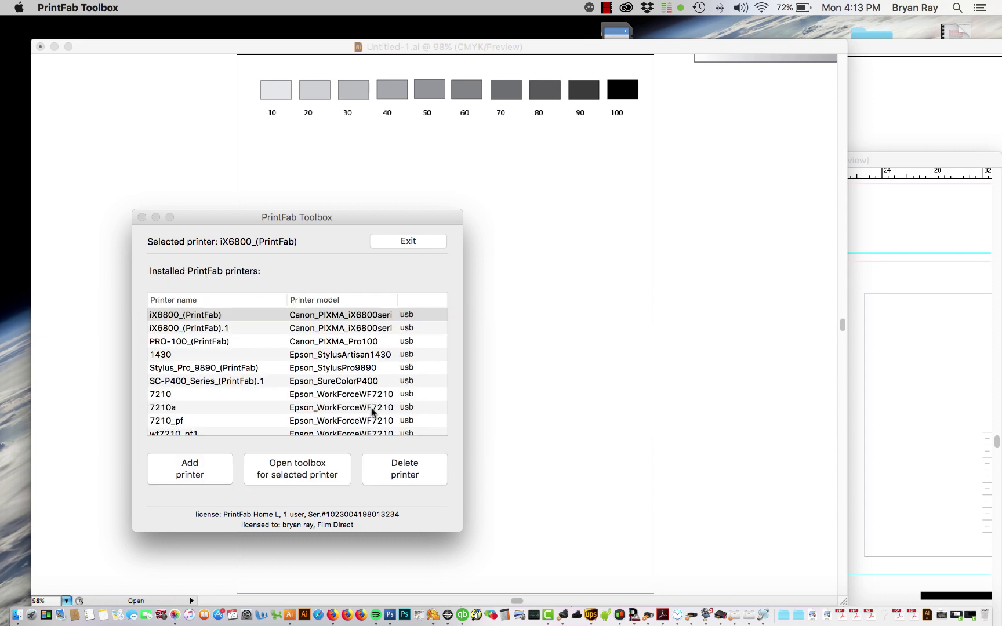
scroll(293, 406, "down", 1)
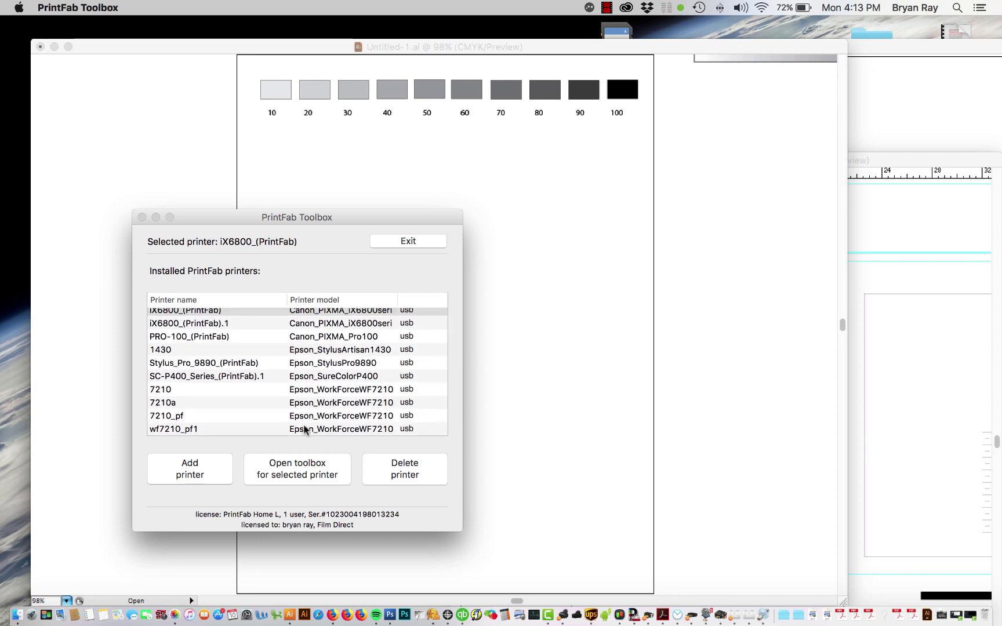
left_click(411, 241)
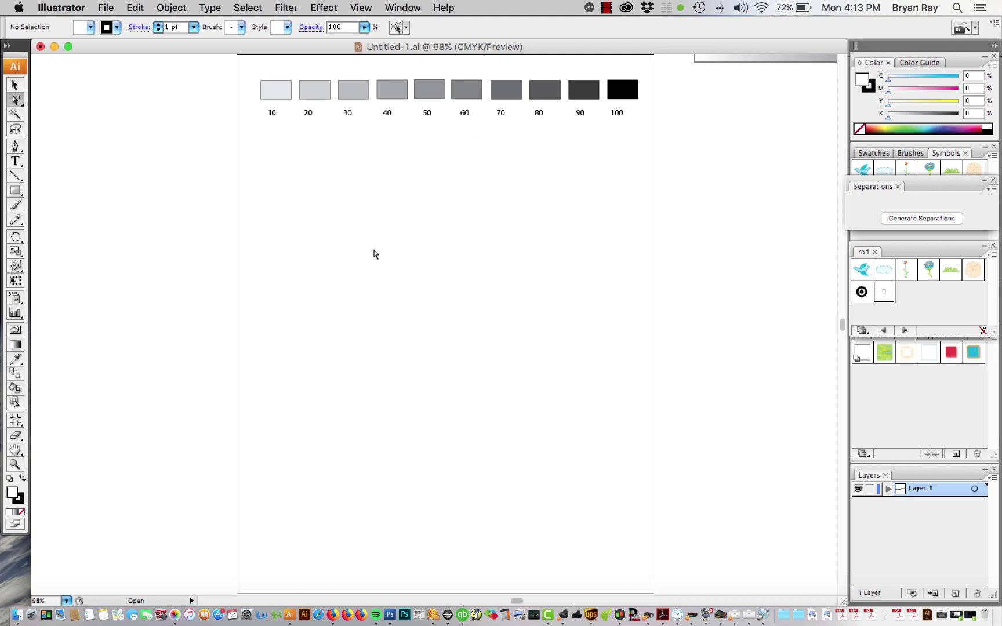
Step: Set up printing of the Illustrator document on the wf7210_pf1 printer with media size A3+ / US B+
key("super+p")
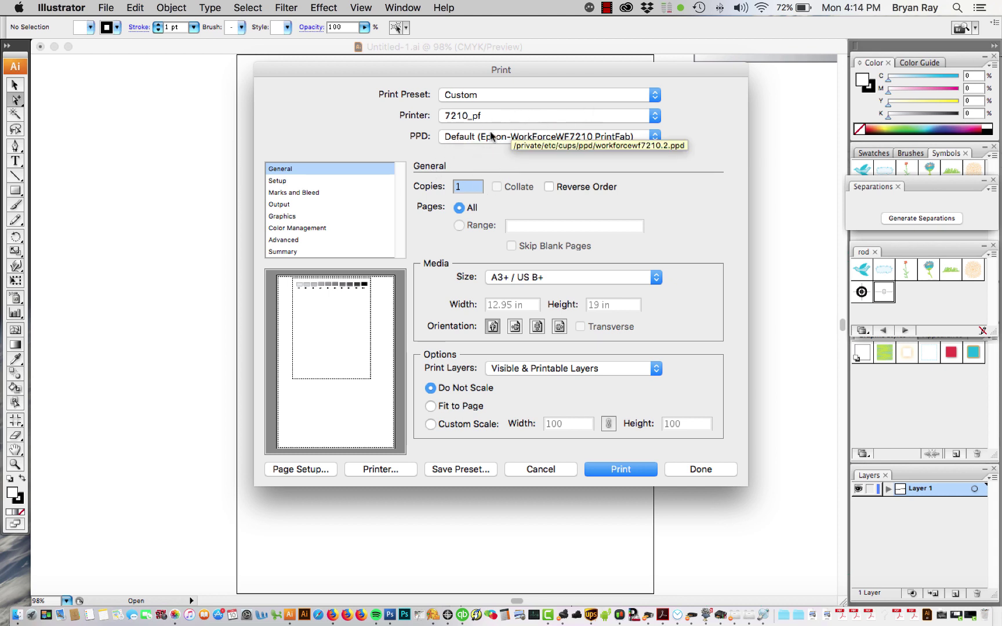
left_click(517, 117)
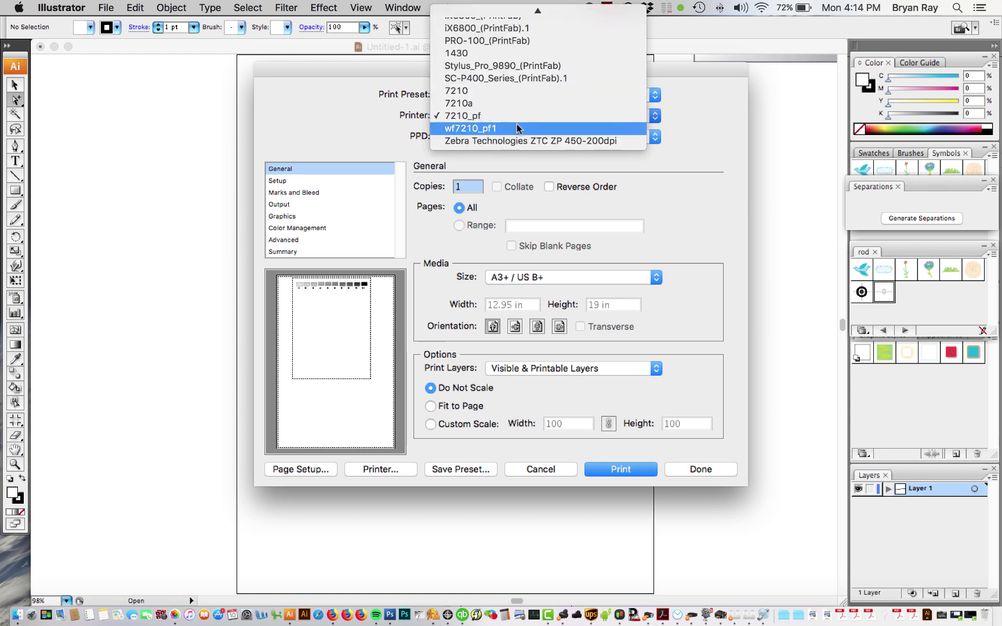
left_click(517, 128)
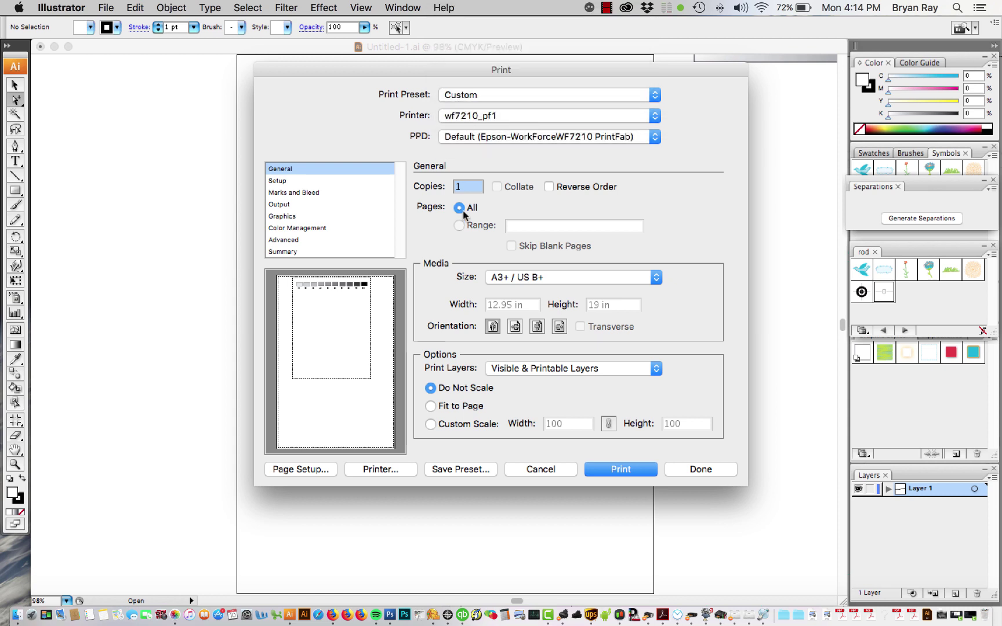
left_click(534, 279)
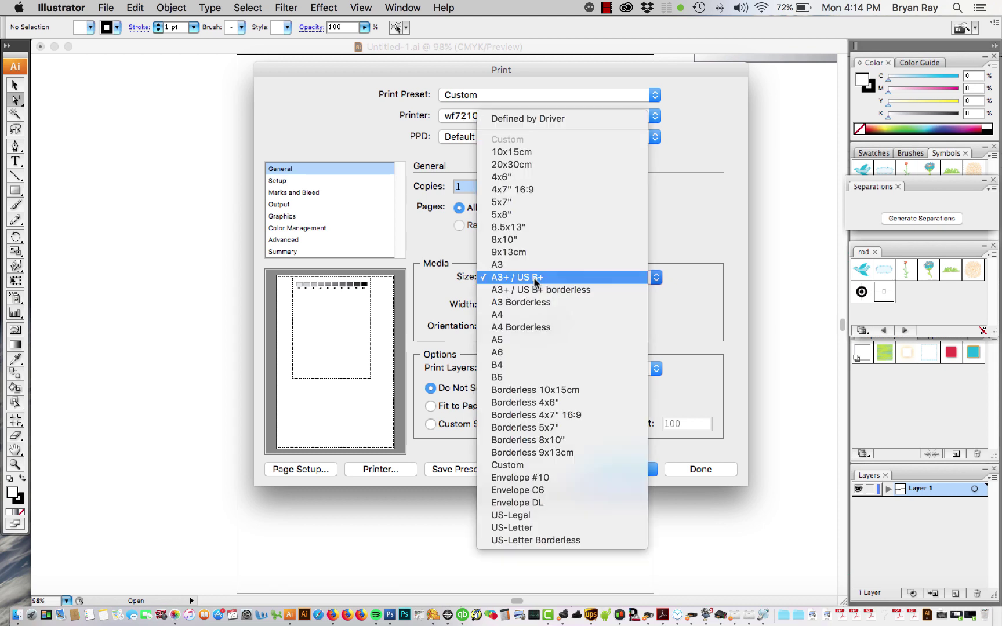
left_click(535, 279)
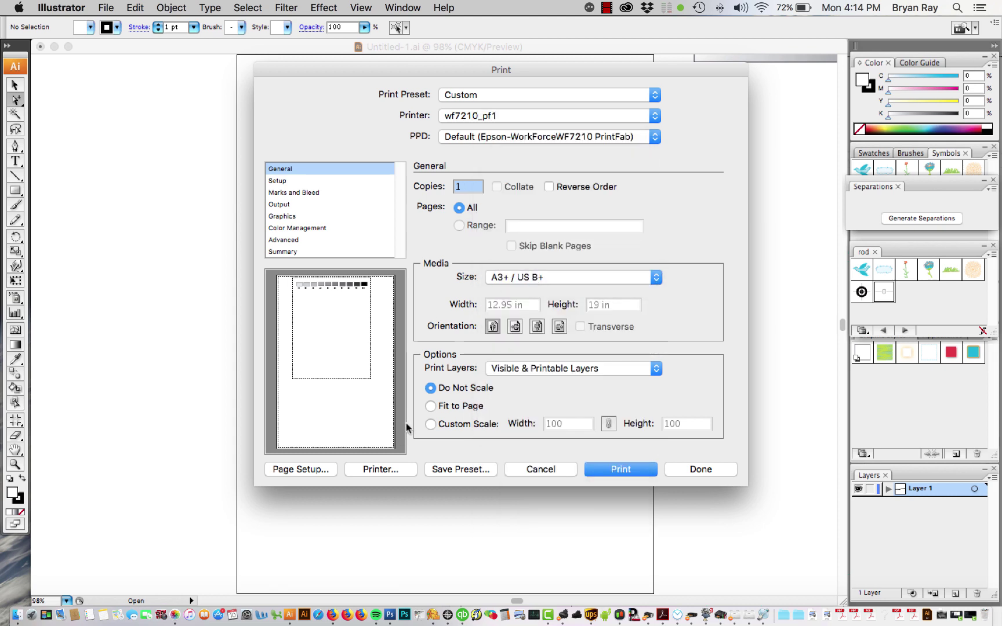
Step: In the printer driver's settings, ignore the crash notice and feed all pages from Rear Feed
left_click(379, 468)
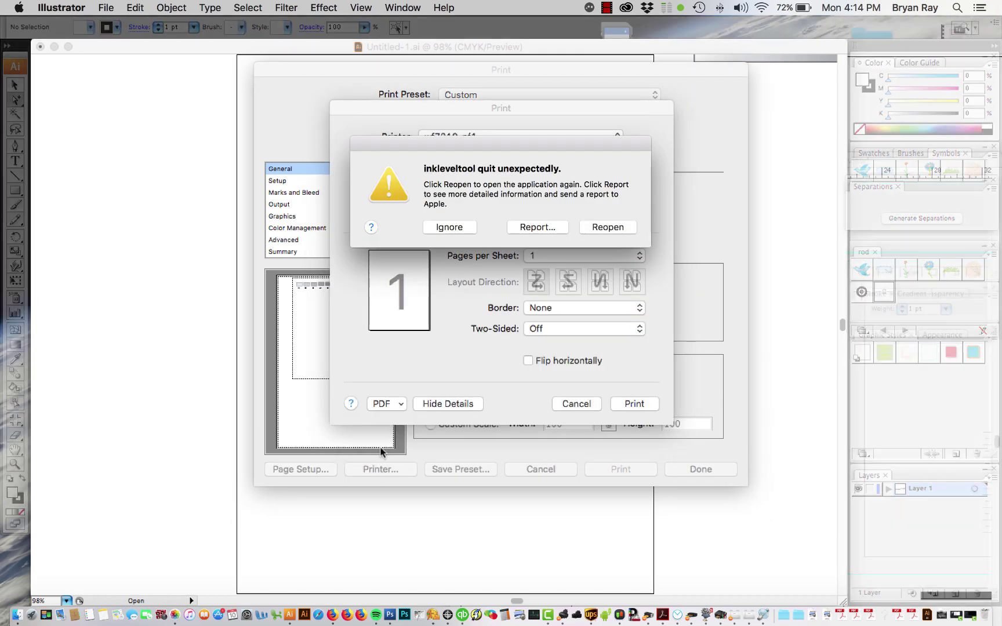
left_click(458, 228)
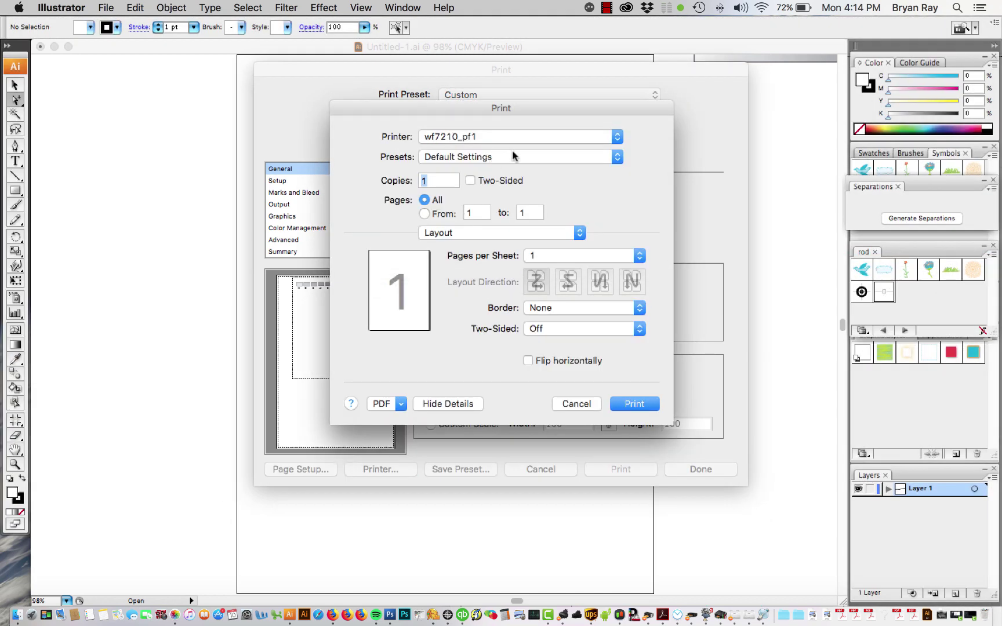
left_click(486, 234)
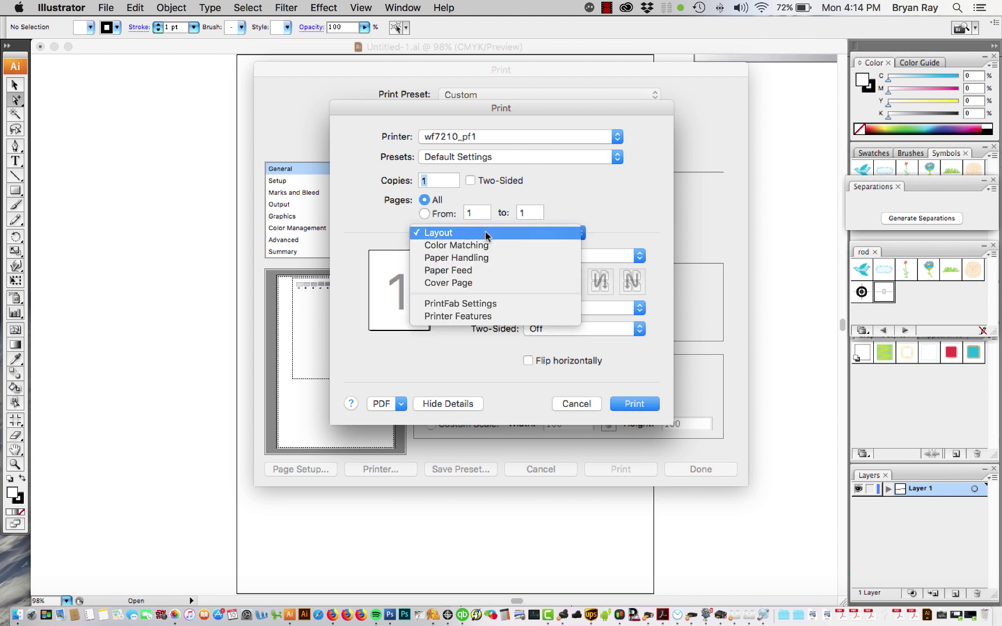
left_click(479, 270)
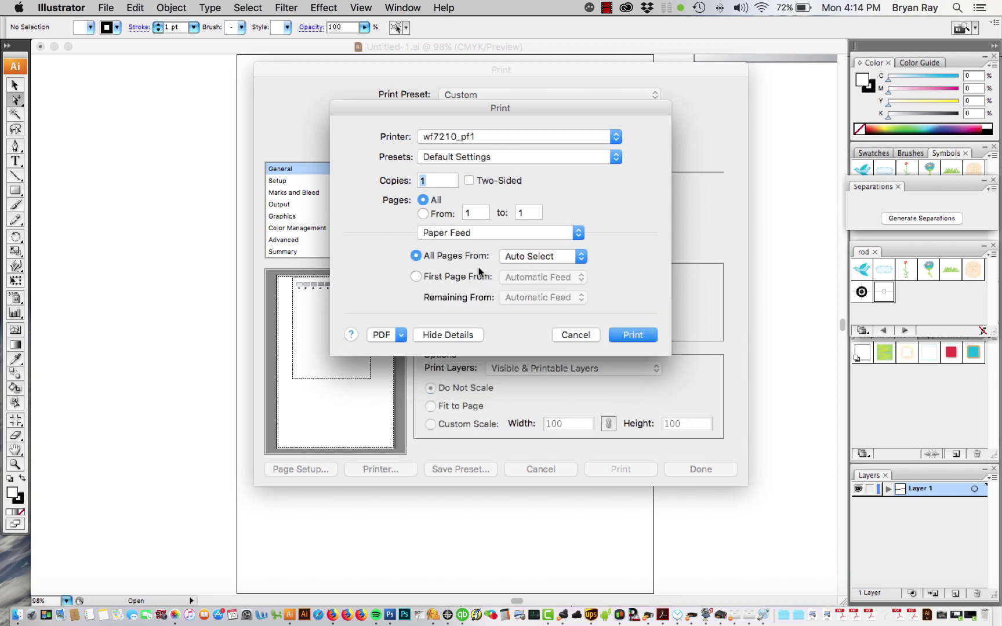
left_click(534, 256)
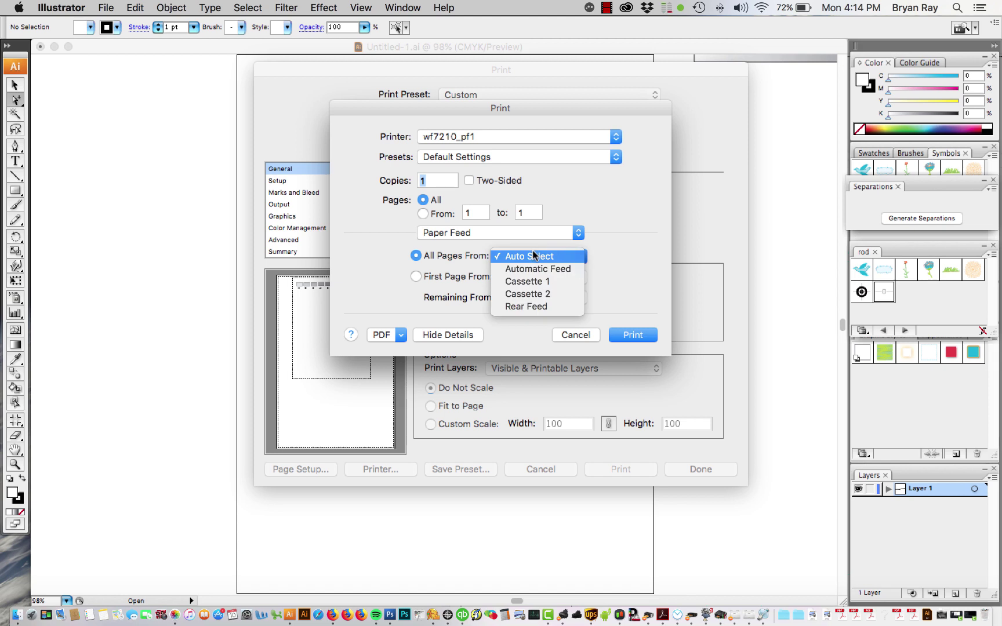
left_click(537, 306)
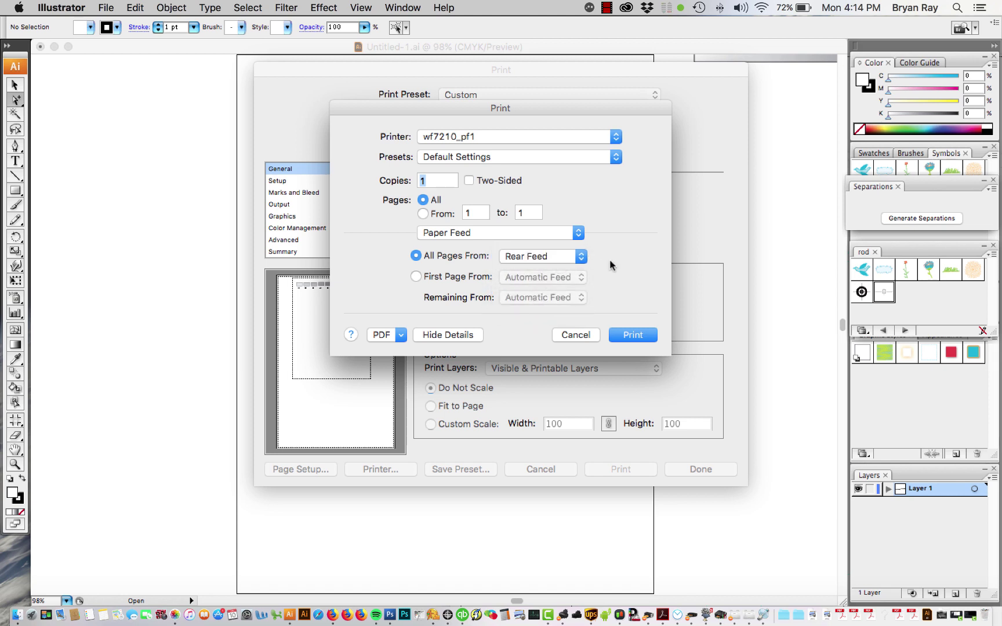
Step: In the PrintFab settings, set the media type to Archival Matte, quality to 3 - 600dpi and brightness to 130%
left_click(477, 233)
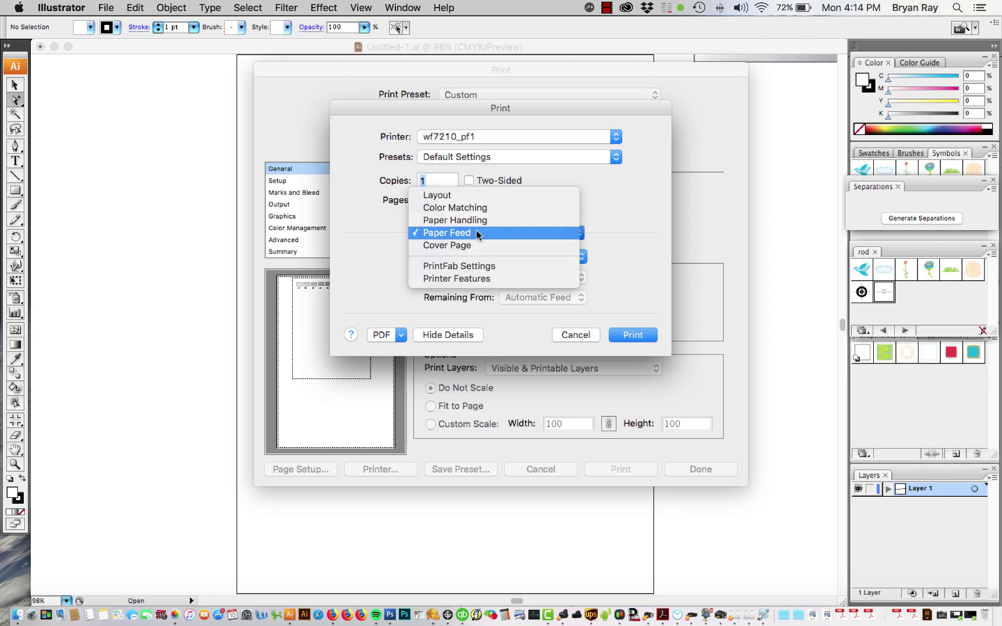
left_click(473, 265)
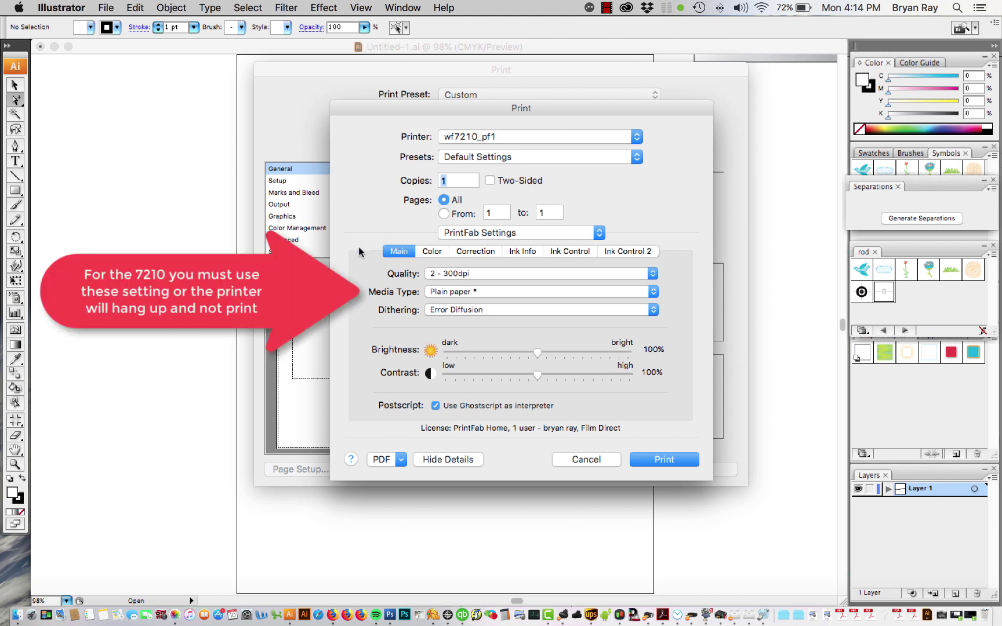
left_click(444, 291)
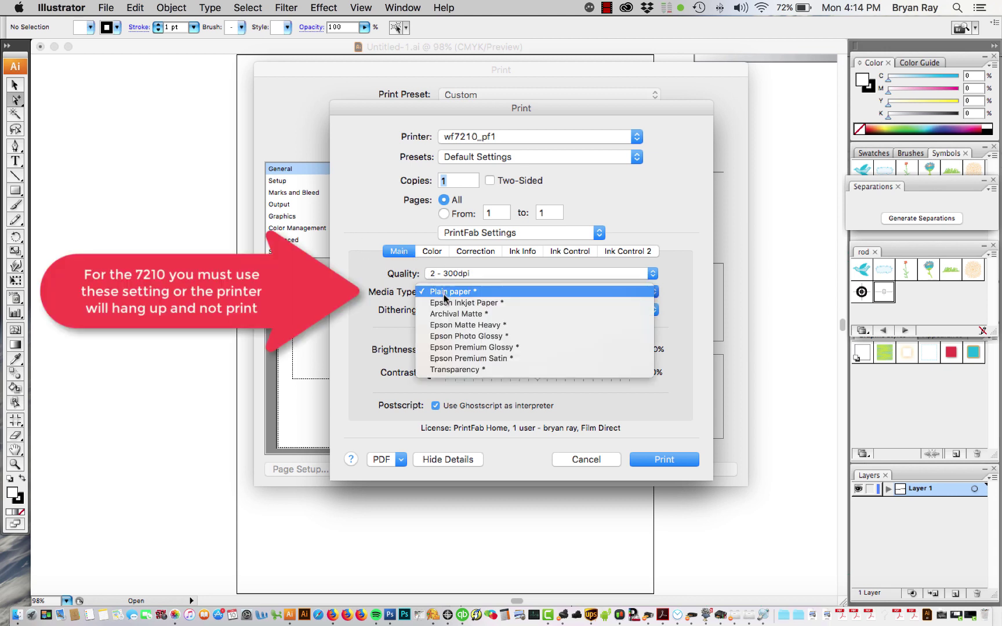
left_click(446, 314)
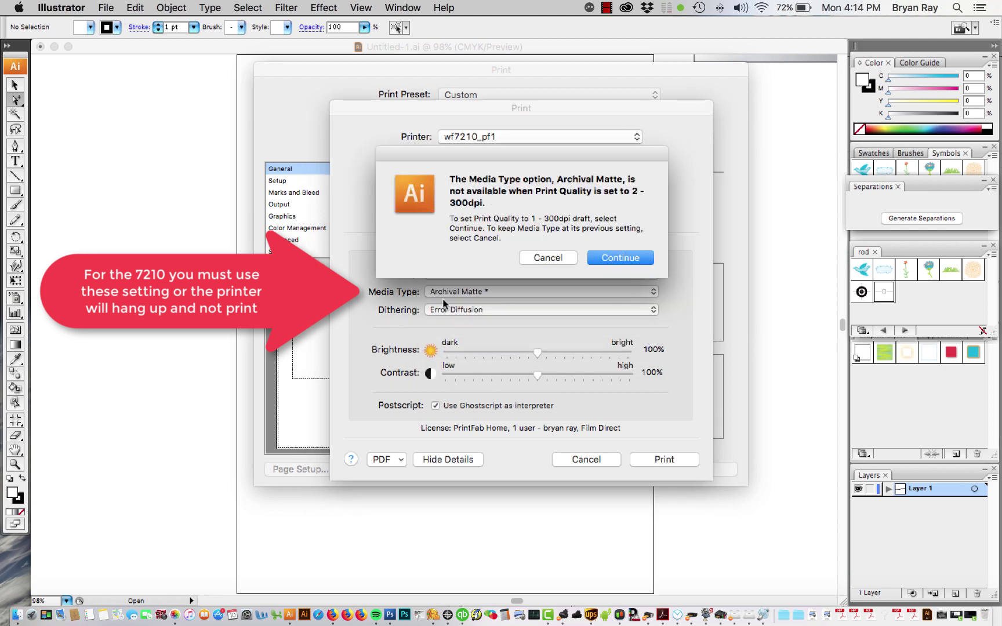
left_click(607, 258)
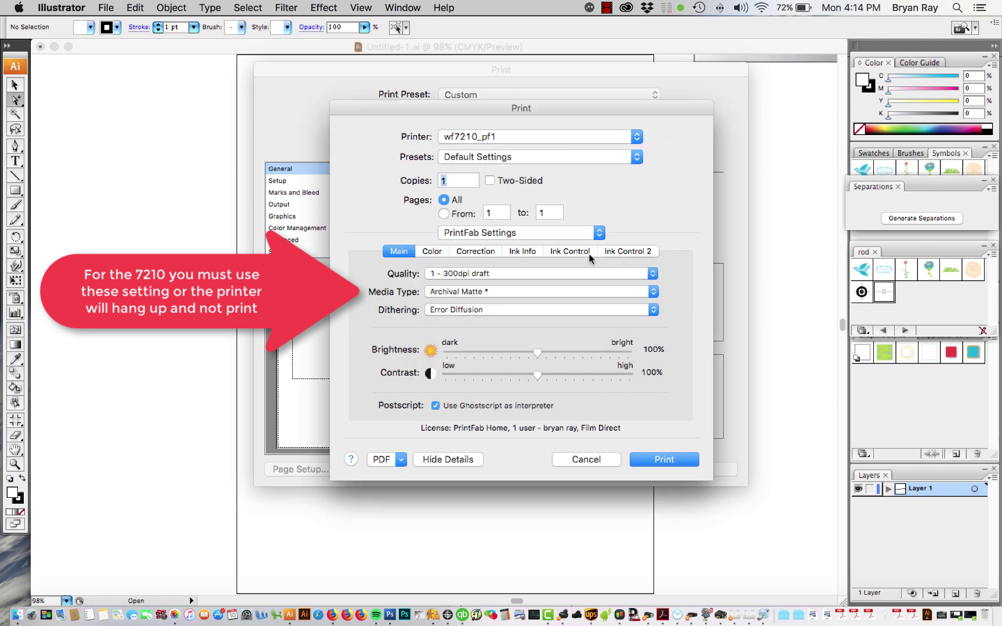
left_click(462, 277)
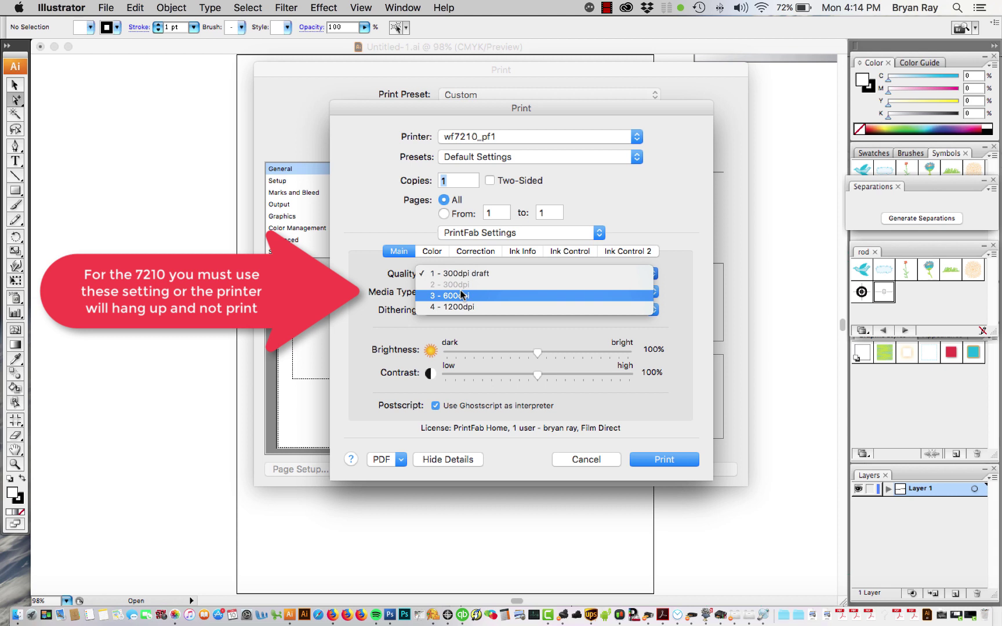
left_click(462, 295)
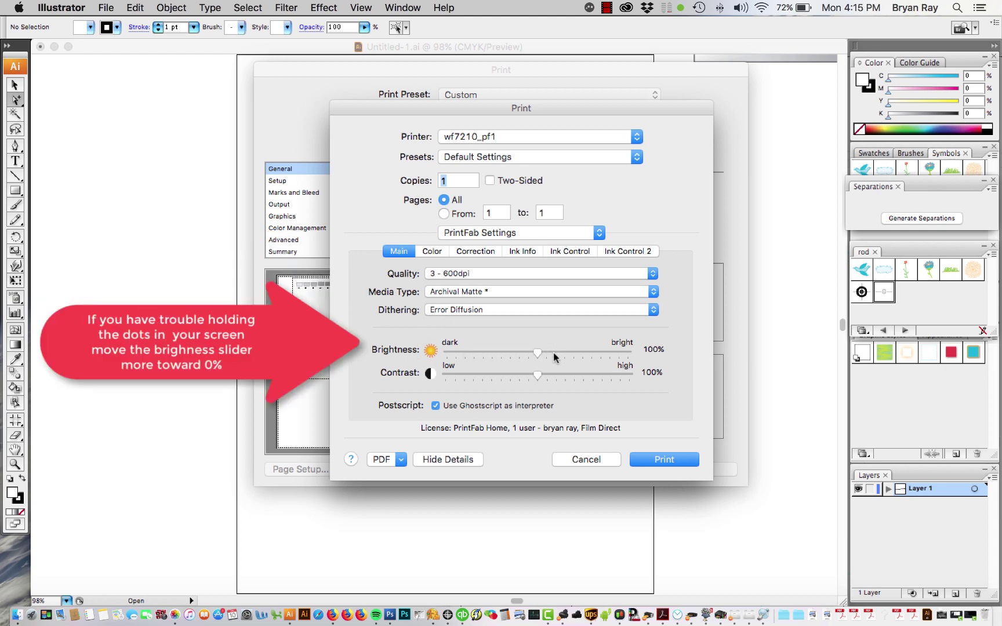
left_click_drag(568, 352, 571, 352)
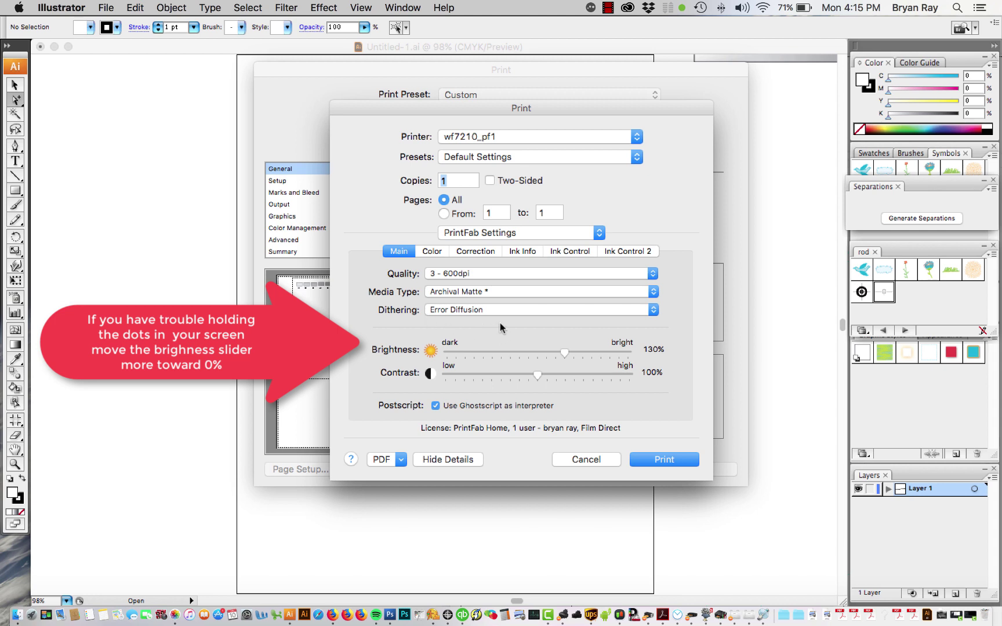
Step: In the printer features' Special Settings Screen Printing 1 set, set the Halftone Screen Mode to Single Black
left_click(511, 232)
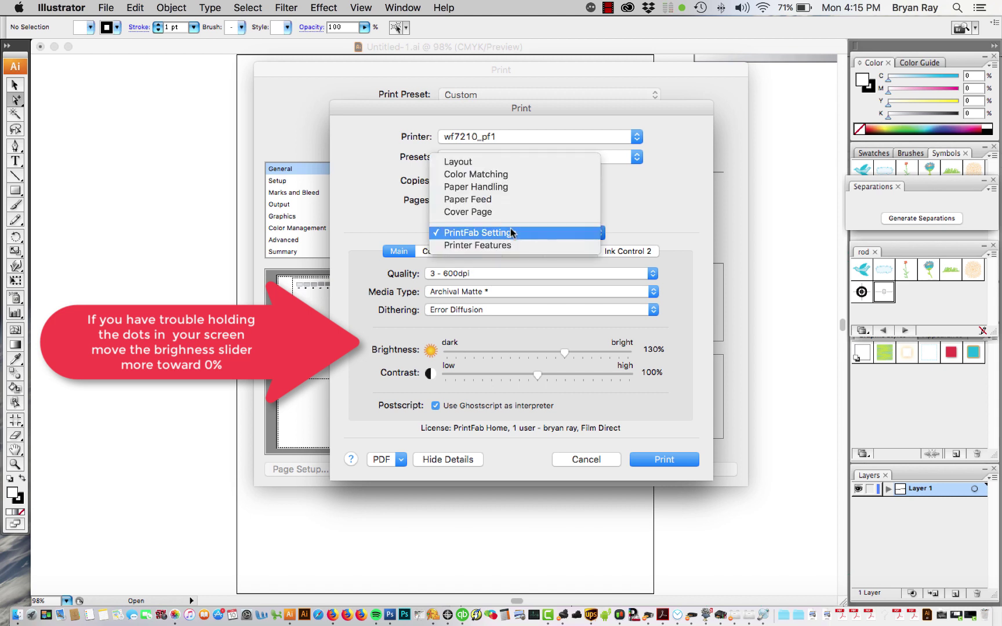
left_click(504, 245)
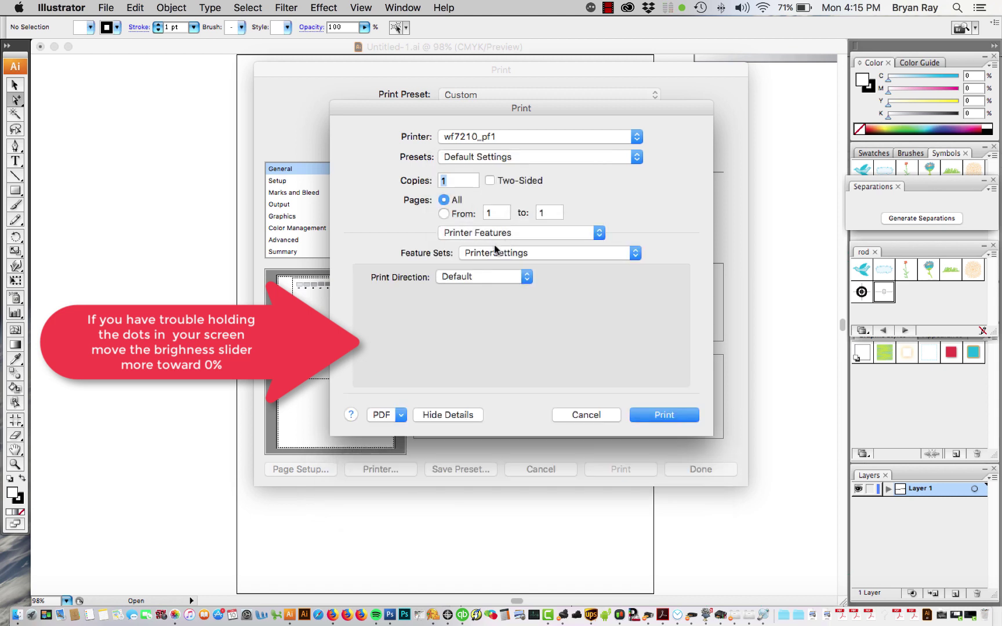
left_click(495, 251)
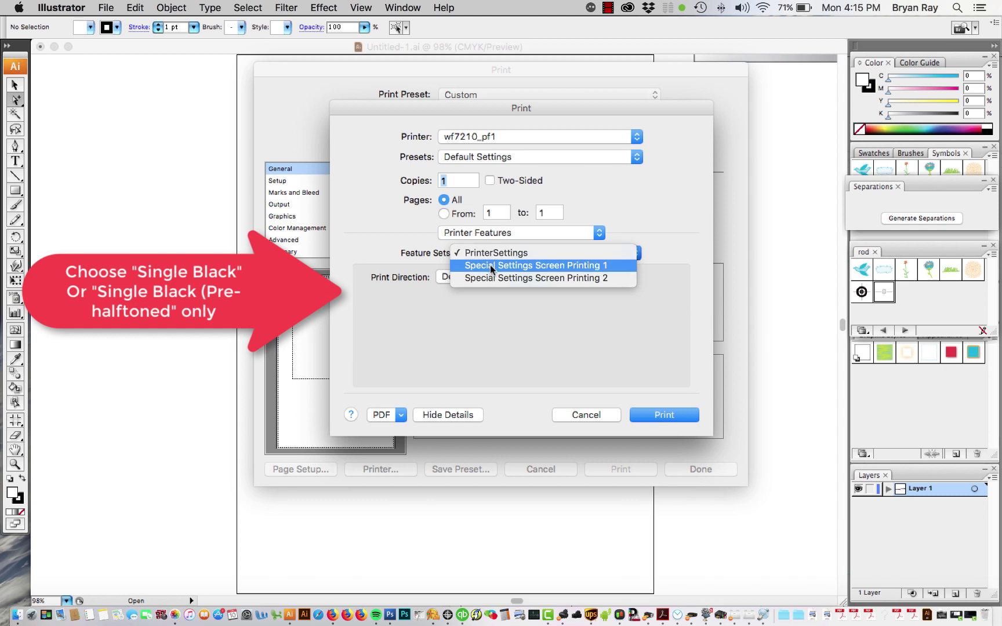
left_click(490, 265)
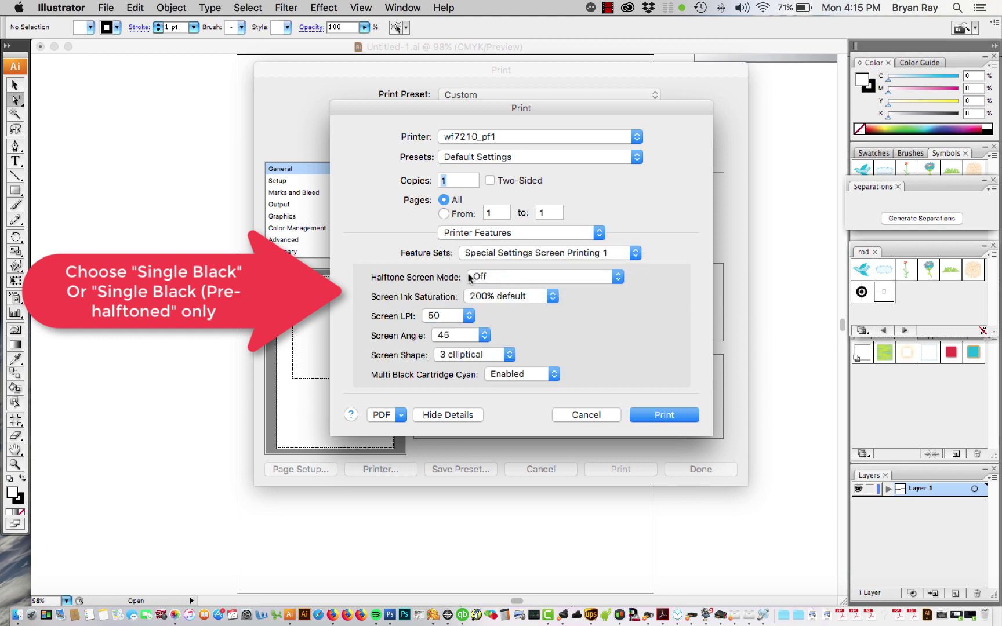
left_click(501, 277)
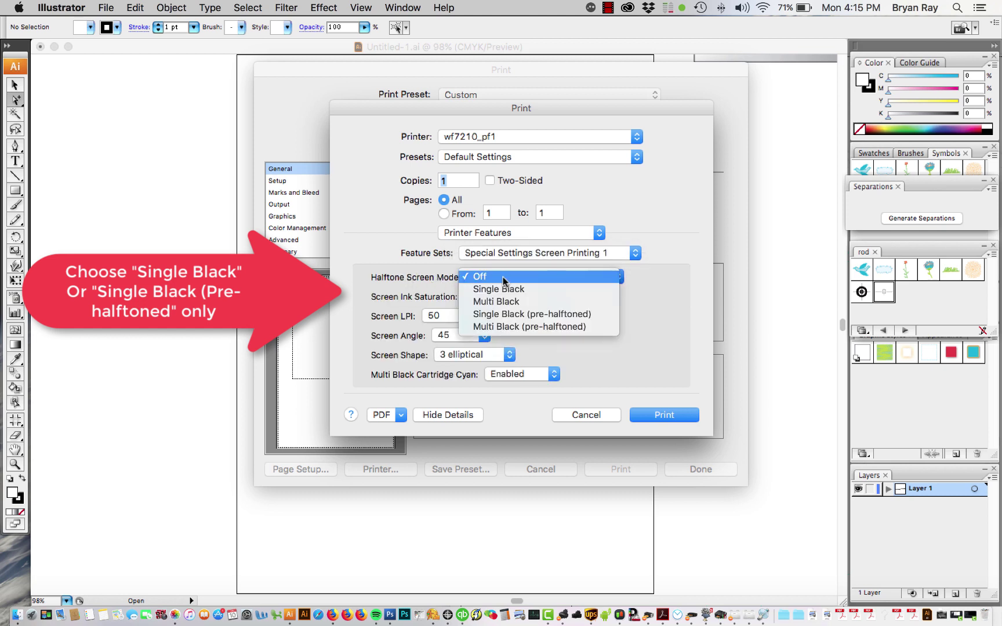
left_click(504, 290)
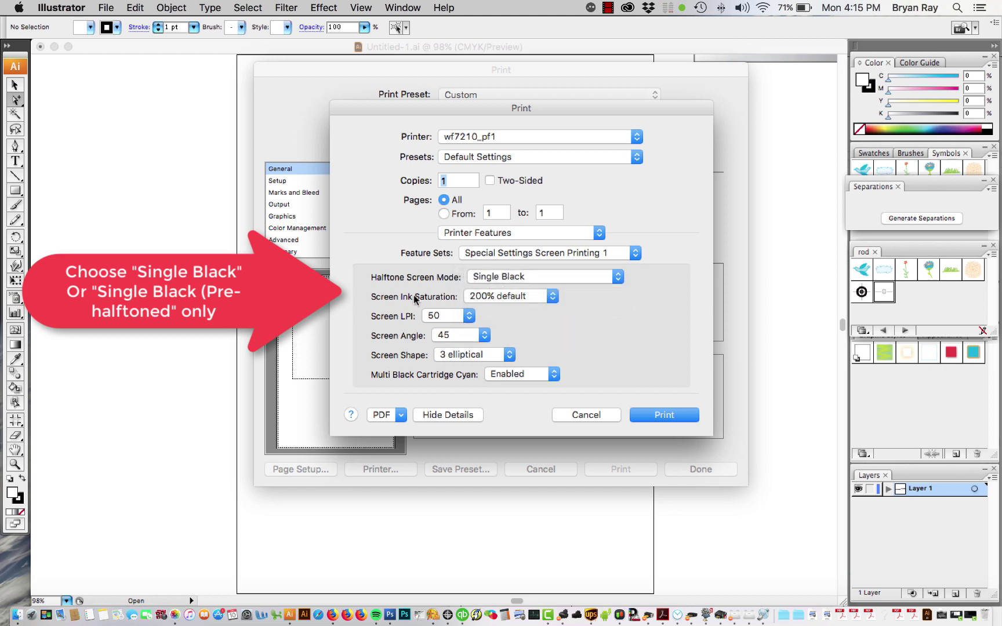
Step: Set the Screen Ink Saturation to 100% min, the Screen LPI to 50 and the Screen Shape to 0 round
left_click(479, 296)
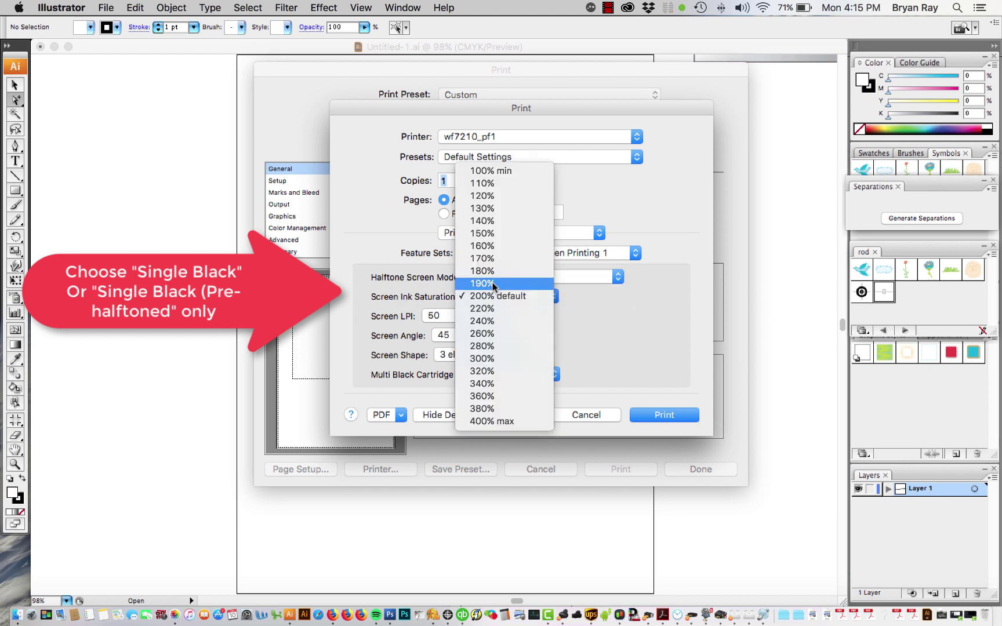
left_click(491, 203)
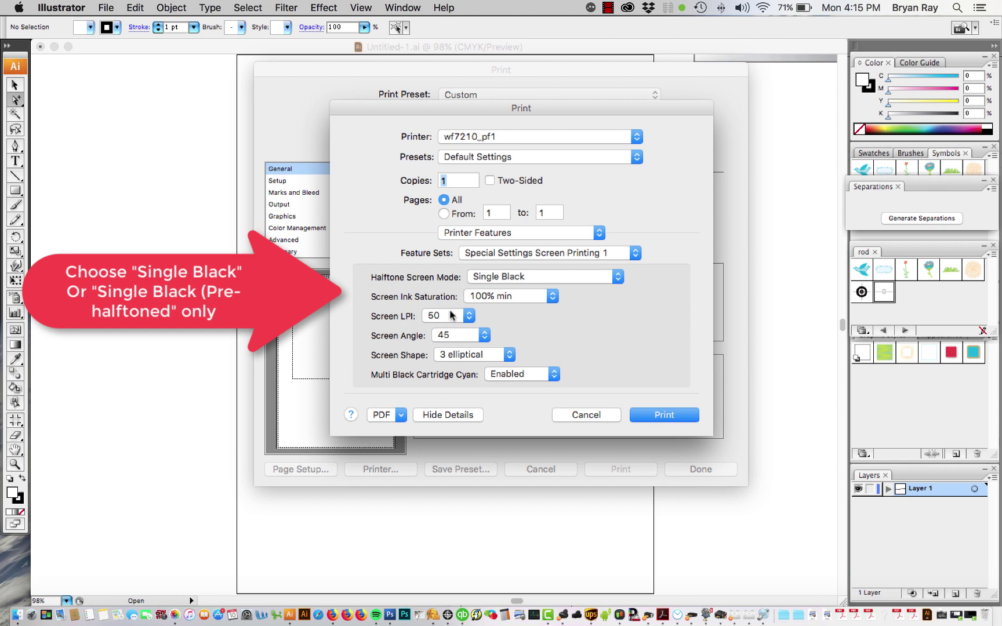
left_click(452, 315)
left_click(452, 315)
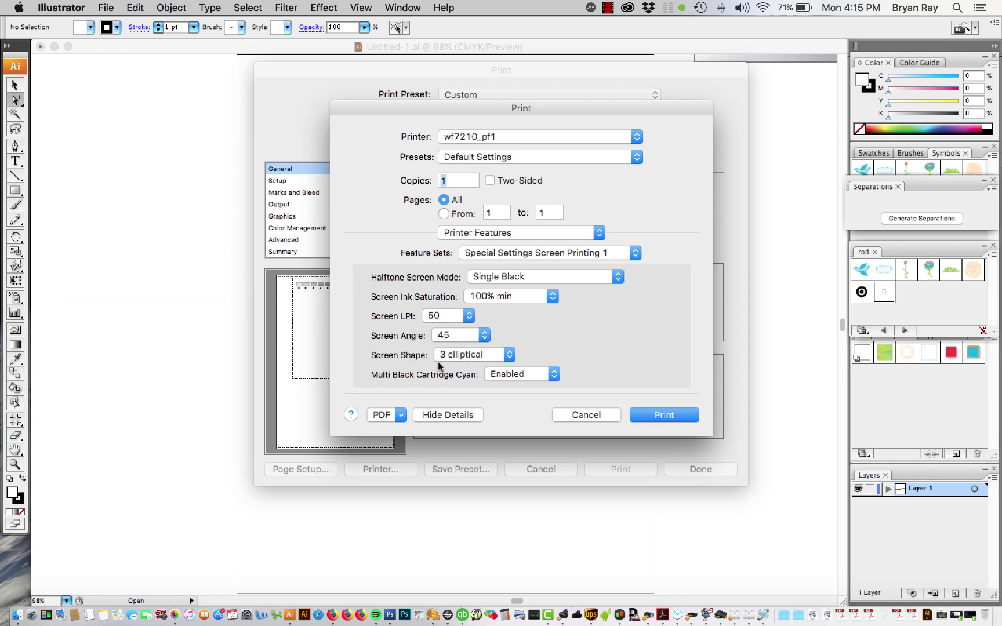
left_click(475, 354)
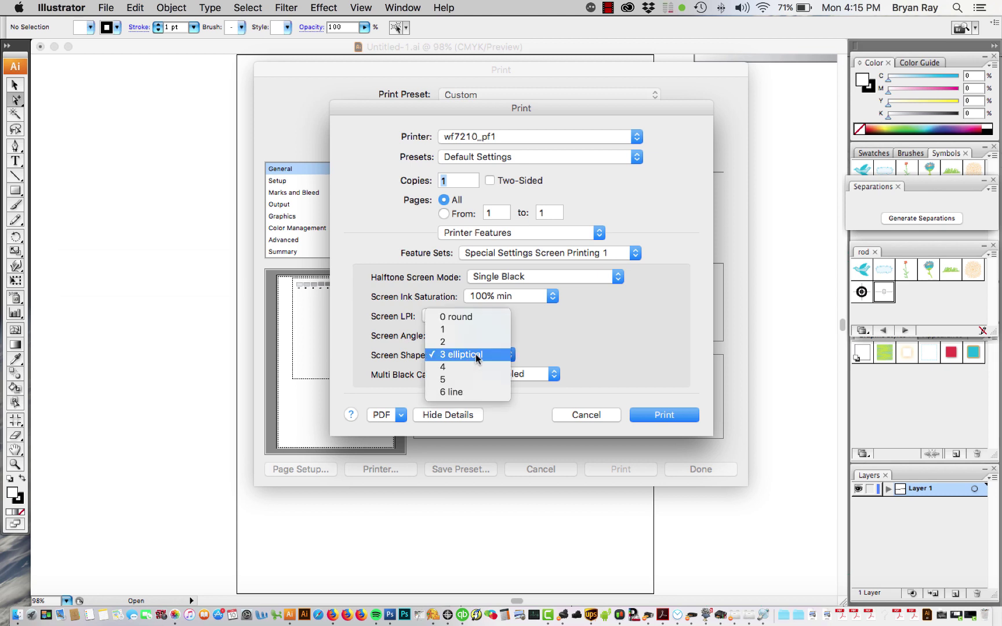
left_click(474, 317)
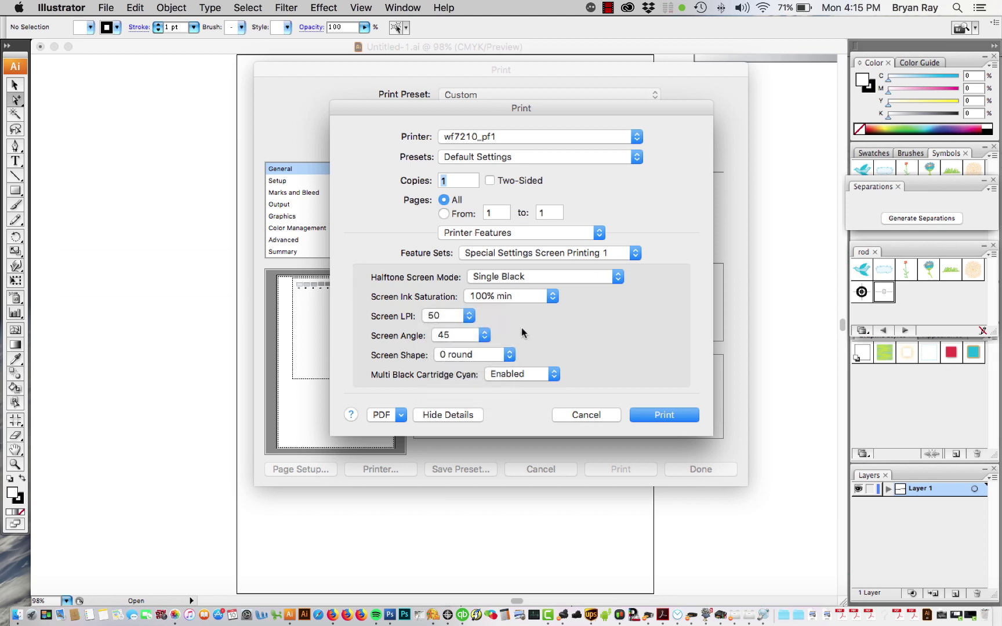
Step: Save the current printer settings as a preset named 7210_50lpi_45, available only for this printer
left_click(538, 159)
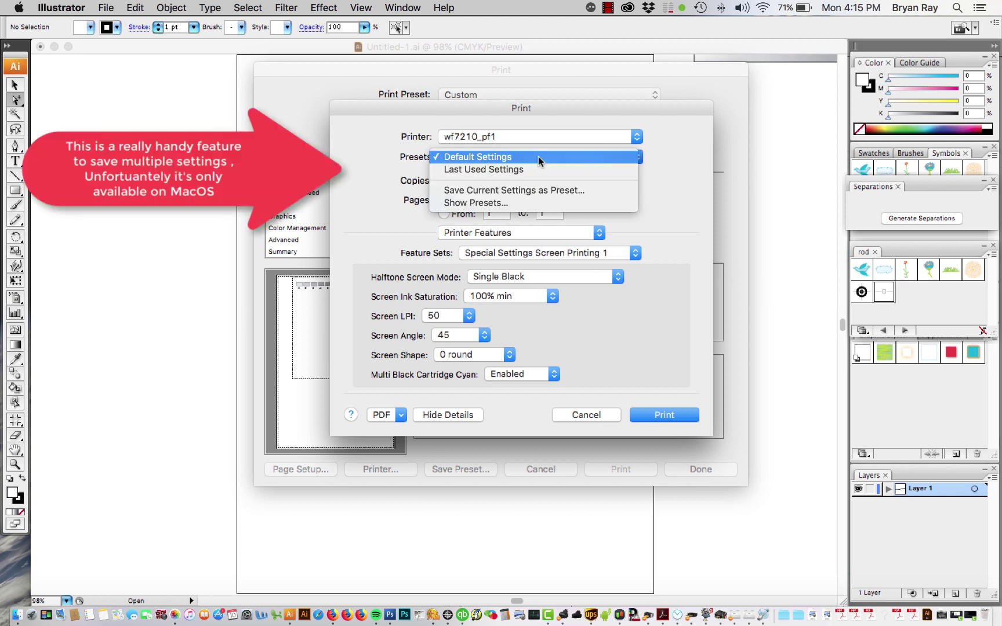
left_click(524, 191)
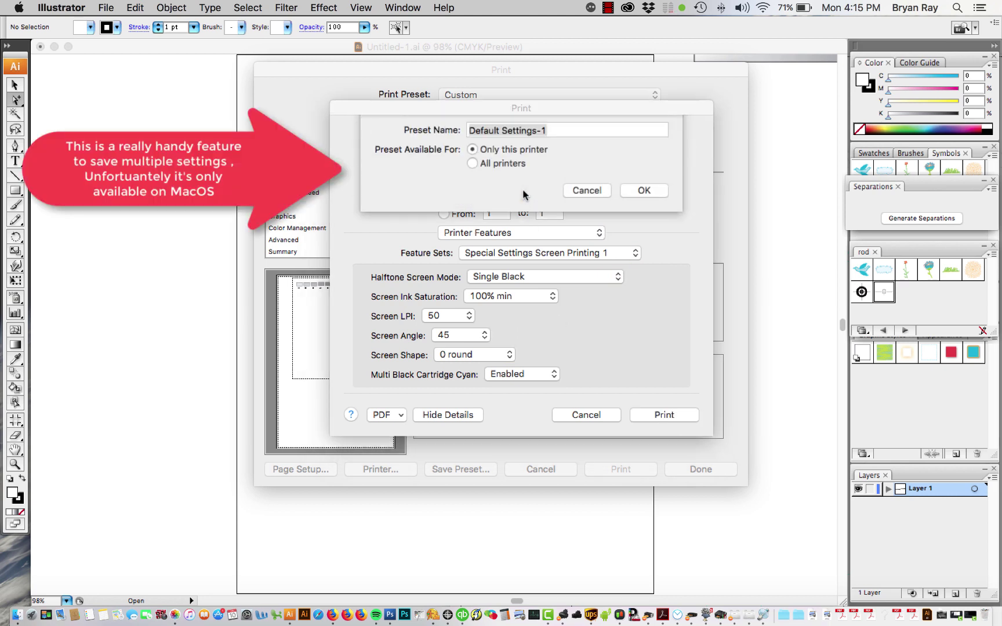
type("721")
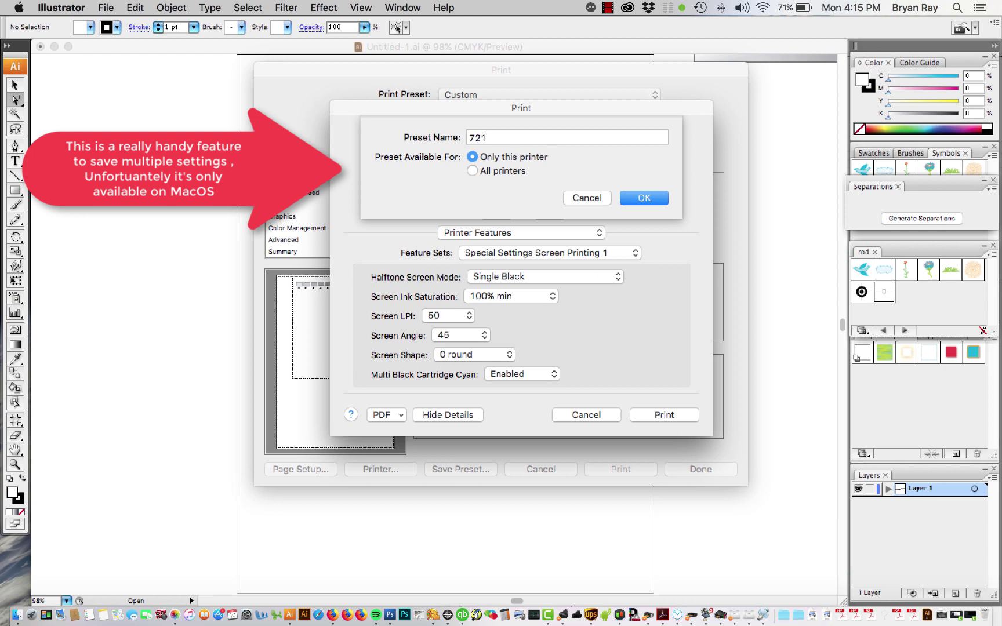
type("0_")
type("50lpi_45")
left_click(632, 197)
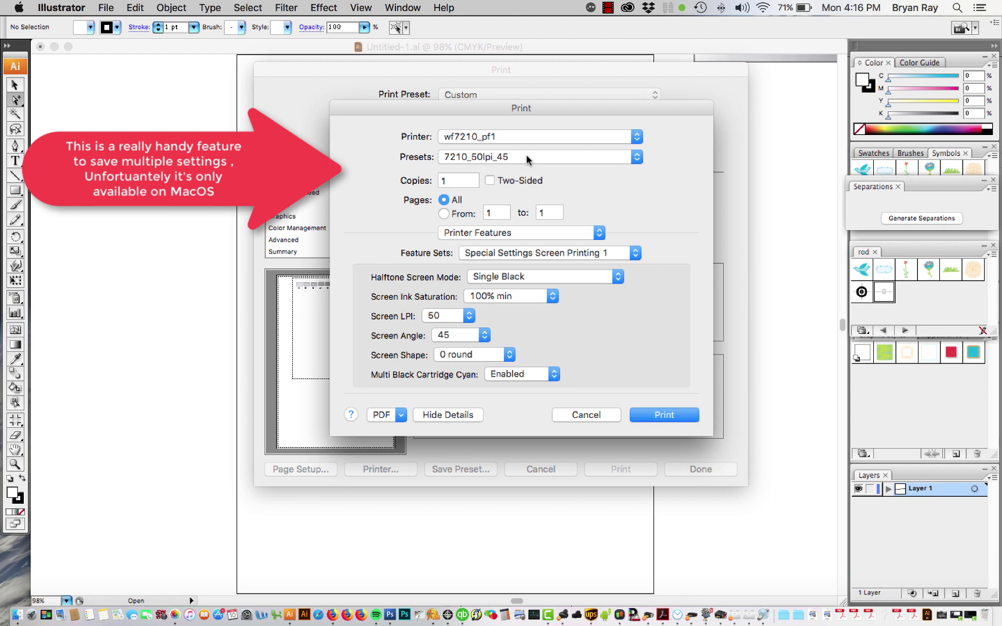
left_click(505, 158)
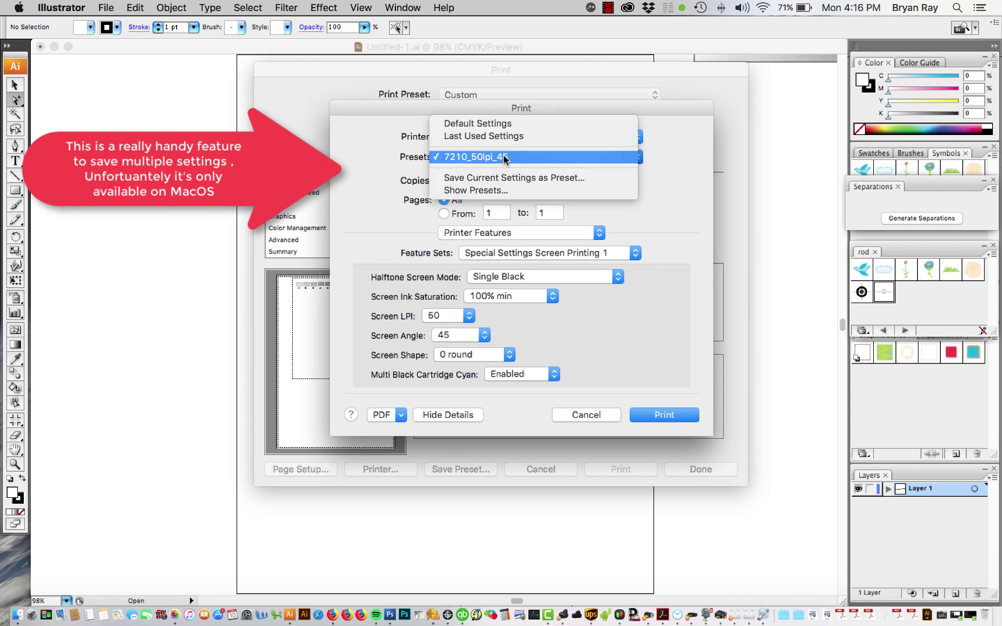
left_click(505, 158)
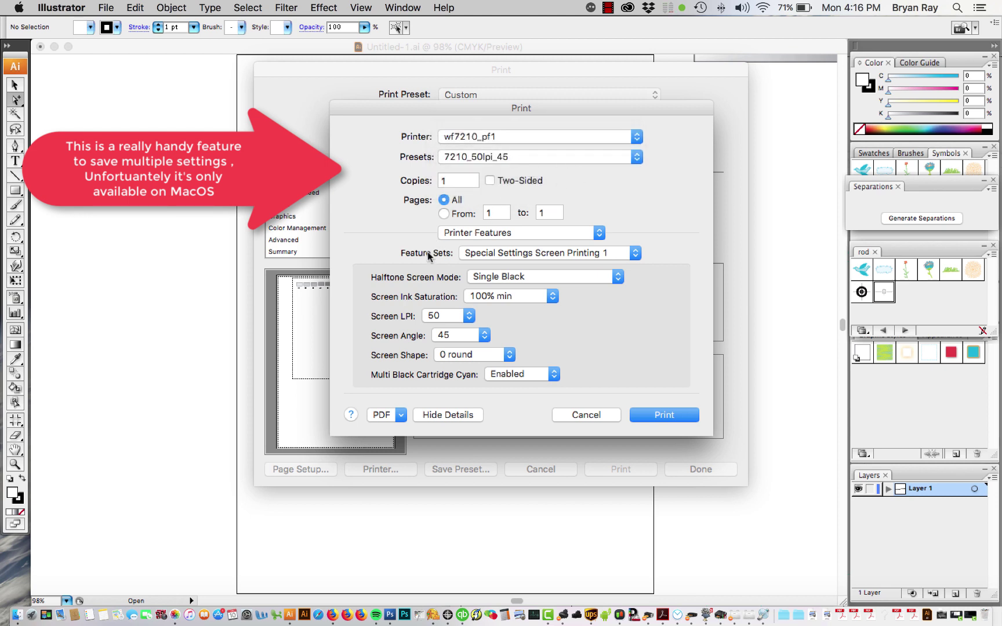
left_click(454, 316)
left_click(454, 317)
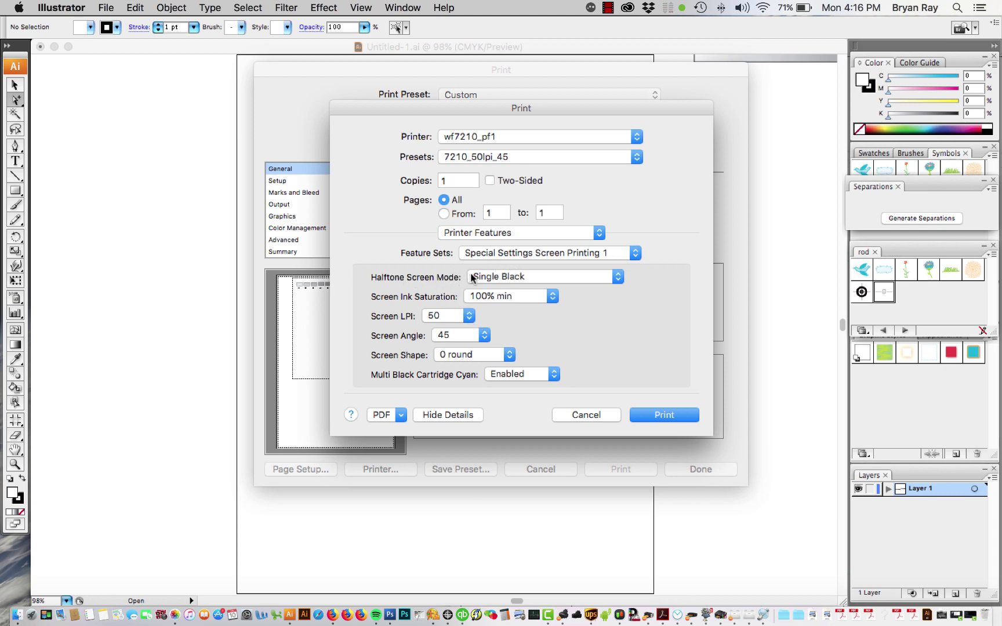
Step: Set the Halftone Screen Mode to Single Black (pre-halftoned) and accept the printer driver settings
left_click(493, 275)
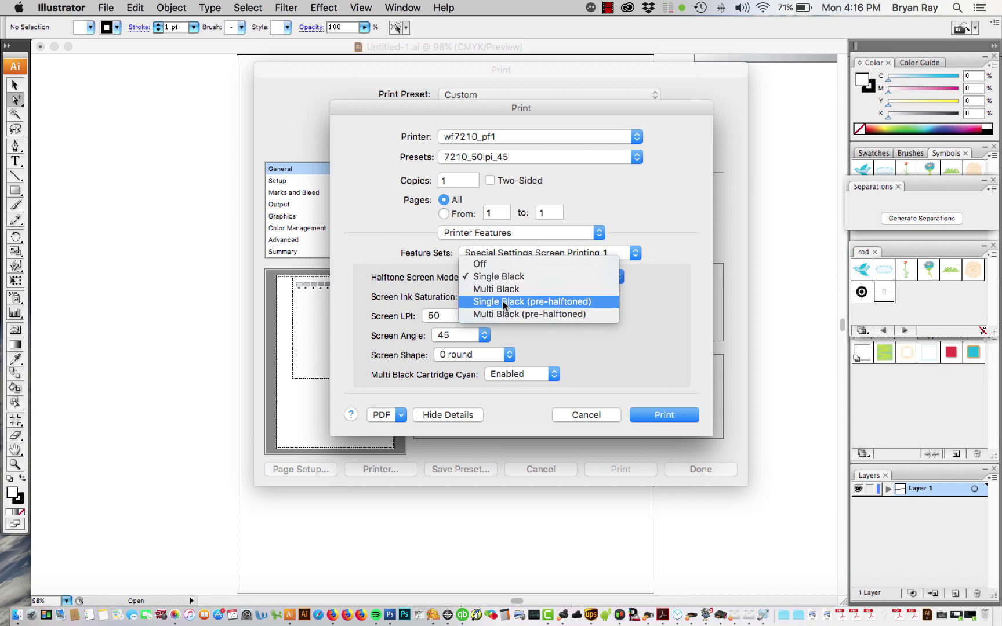
left_click(503, 302)
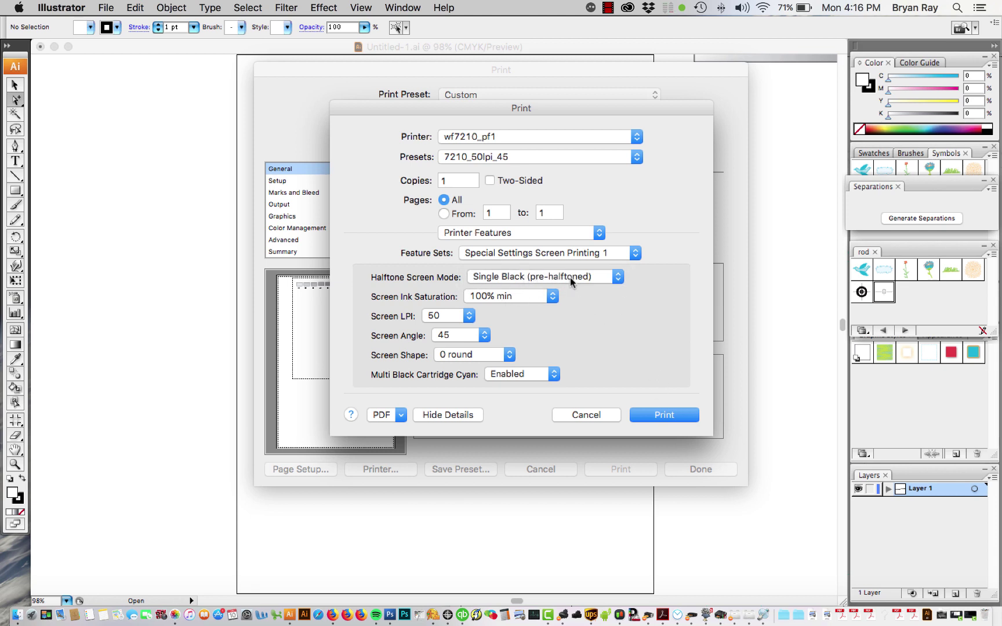
left_click(666, 415)
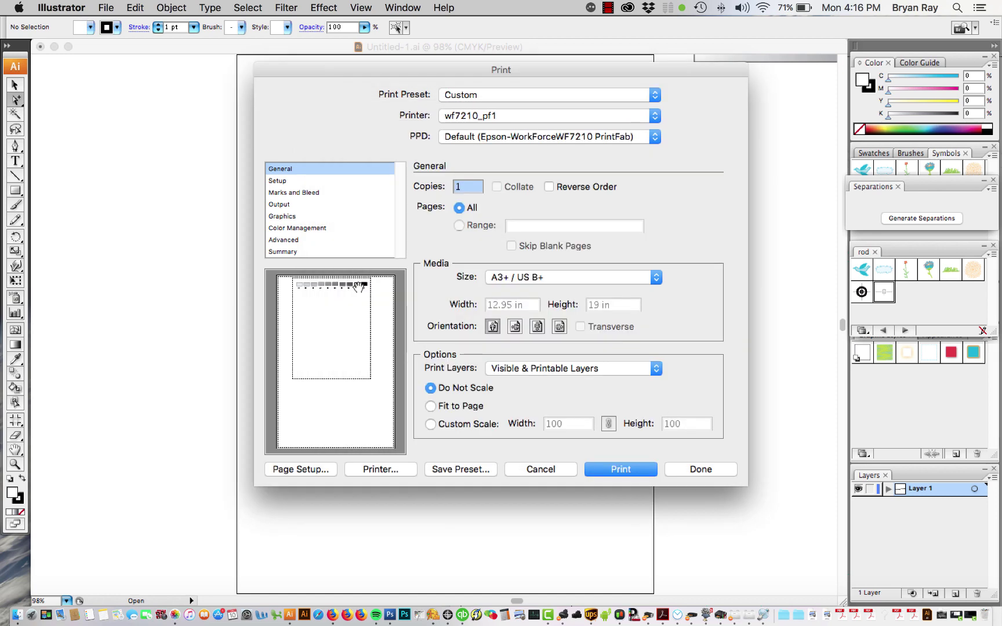
Step: In Illustrator's print Output settings, set the Process Black ink to a frequency of 50 lpi and an angle of 22.5°
left_click(284, 205)
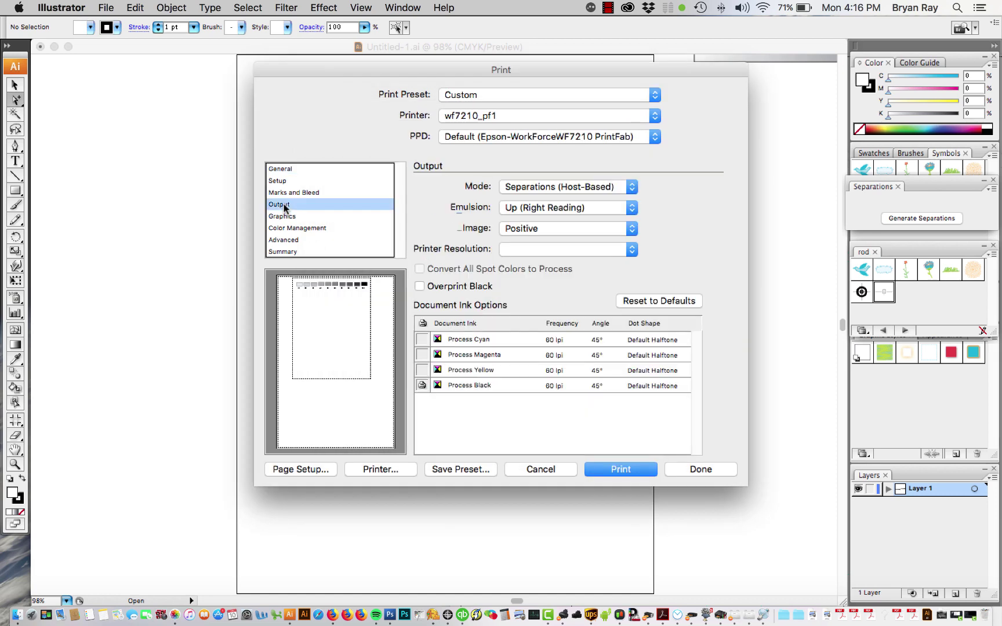
left_click(554, 387)
type("50")
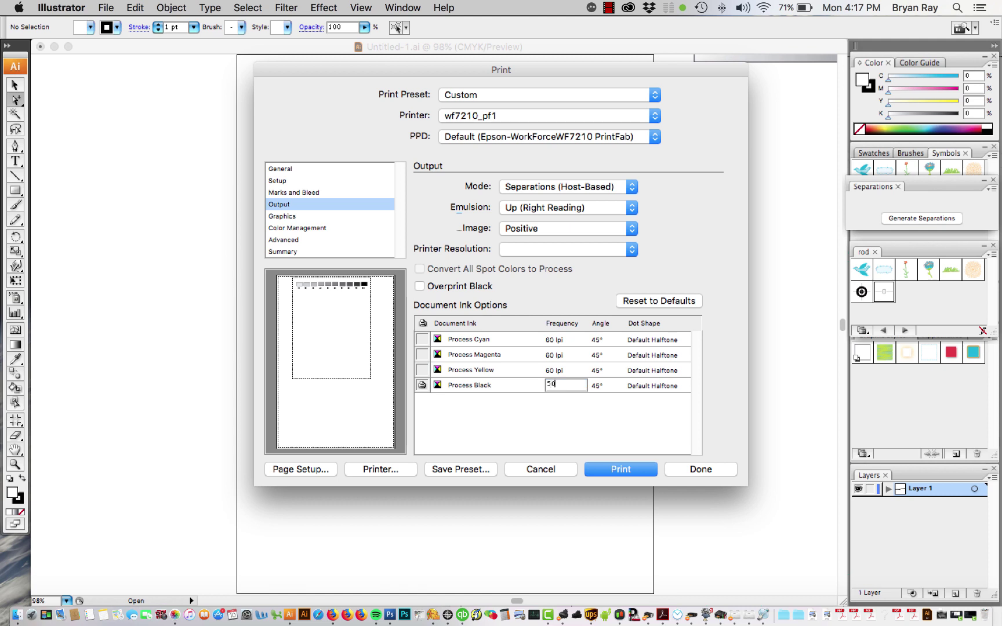
key("Return")
left_click(599, 386)
key("BackSpace")
type("22")
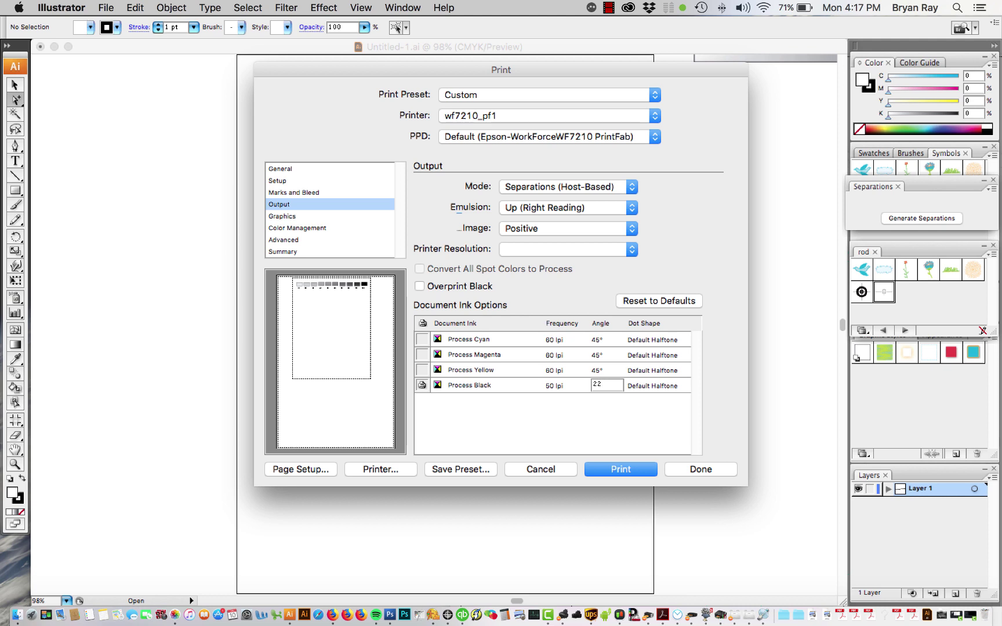
type(".5")
Step: Reopen the printer driver settings, ignore the crash notice, and apply Single Black (pre-halftoned) as Halftone Screen Mode in Special Settings Screen Printing 1
left_click(387, 471)
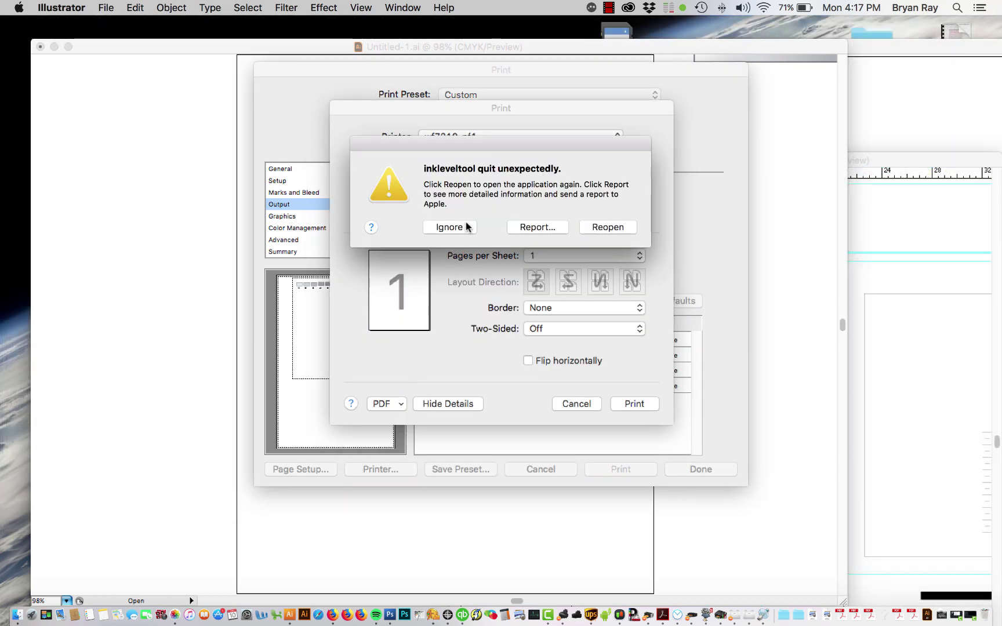
left_click(466, 226)
left_click(469, 232)
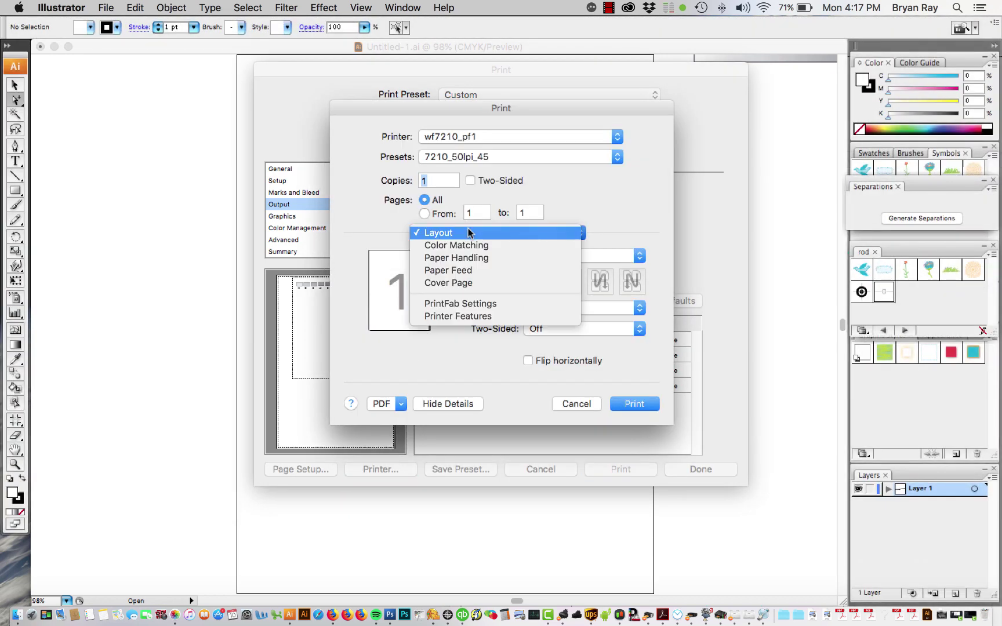
left_click(478, 317)
left_click(528, 253)
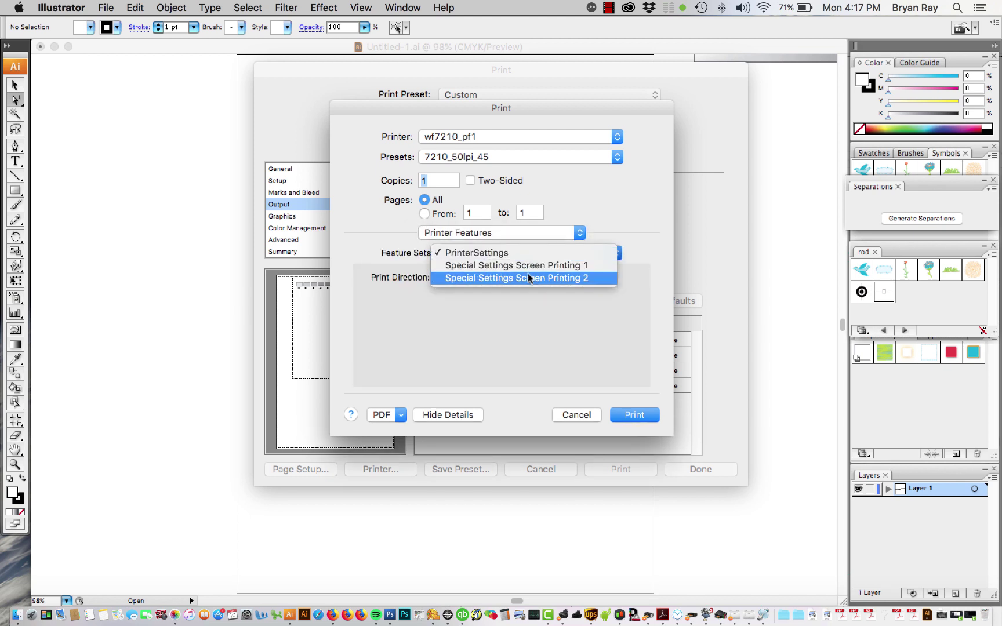
left_click(531, 268)
left_click(510, 279)
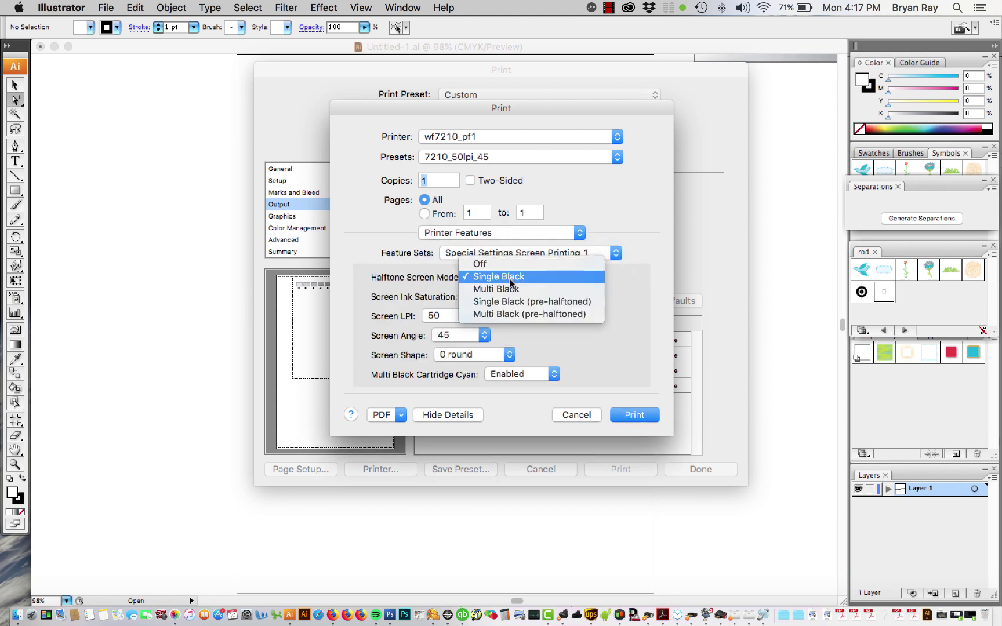
left_click(513, 301)
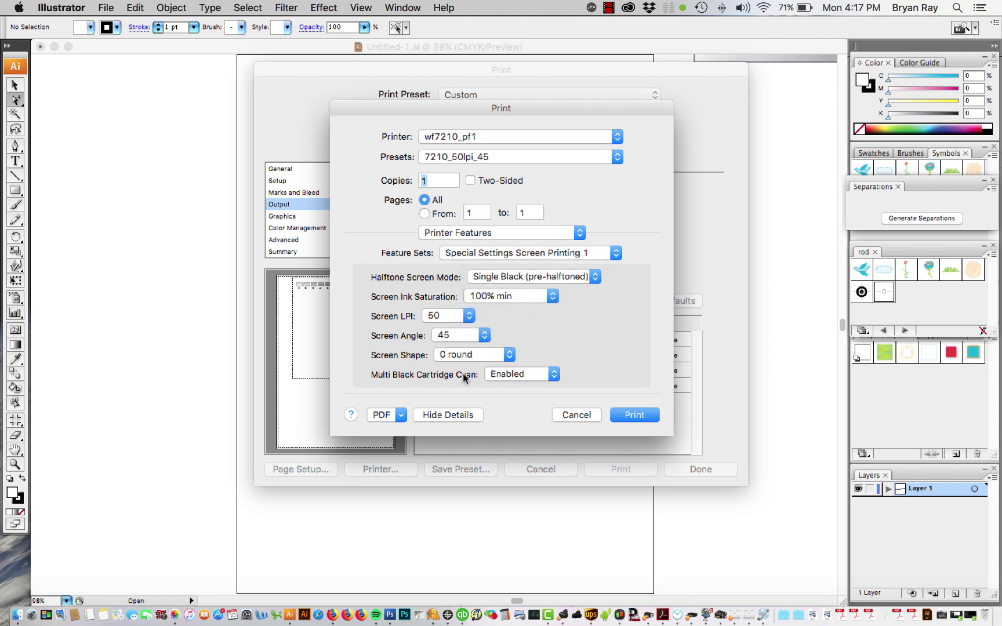
left_click(630, 415)
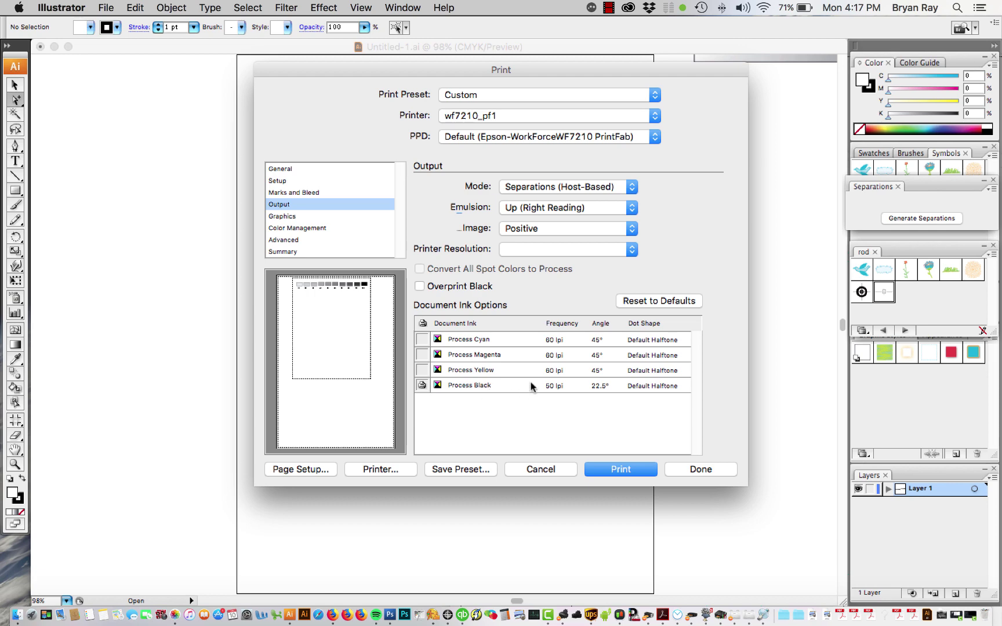
Step: Reopen the printer driver settings, ignore the crash notice, and review the quality, media type and brightness in the PrintFab settings
left_click(381, 469)
left_click(449, 227)
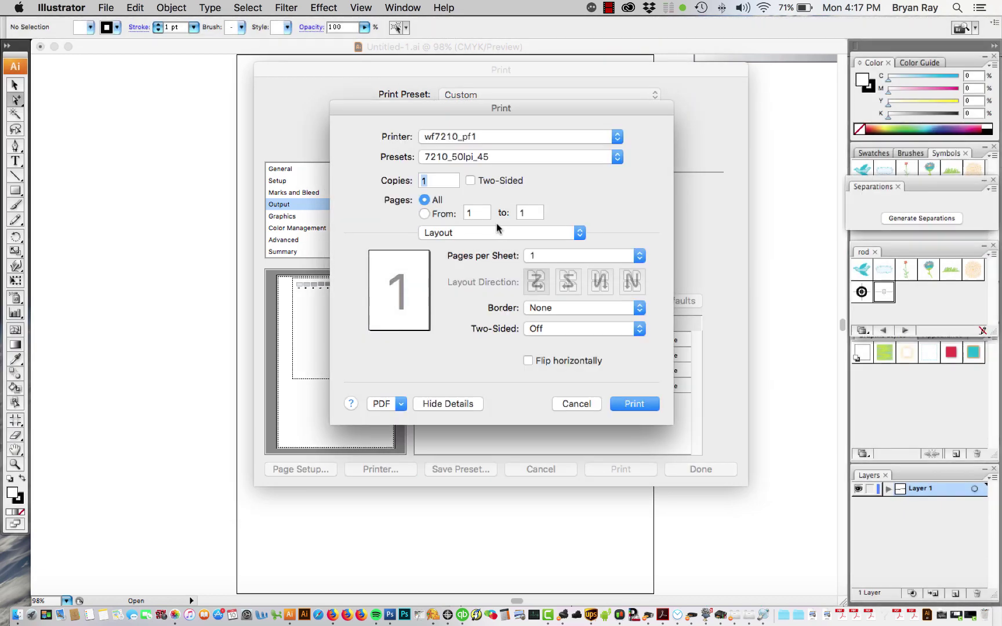
left_click(497, 226)
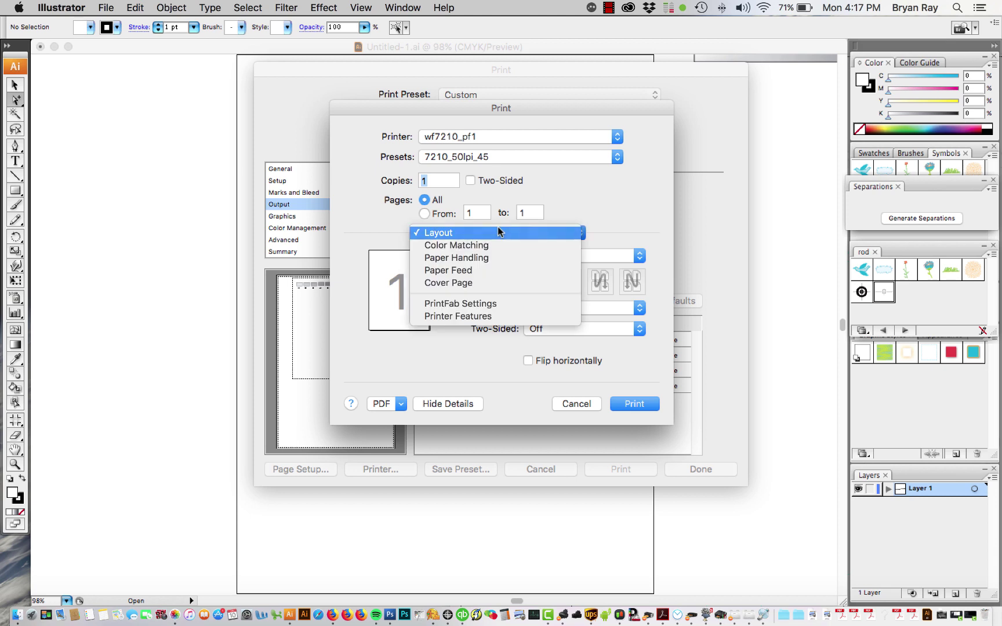
left_click(501, 304)
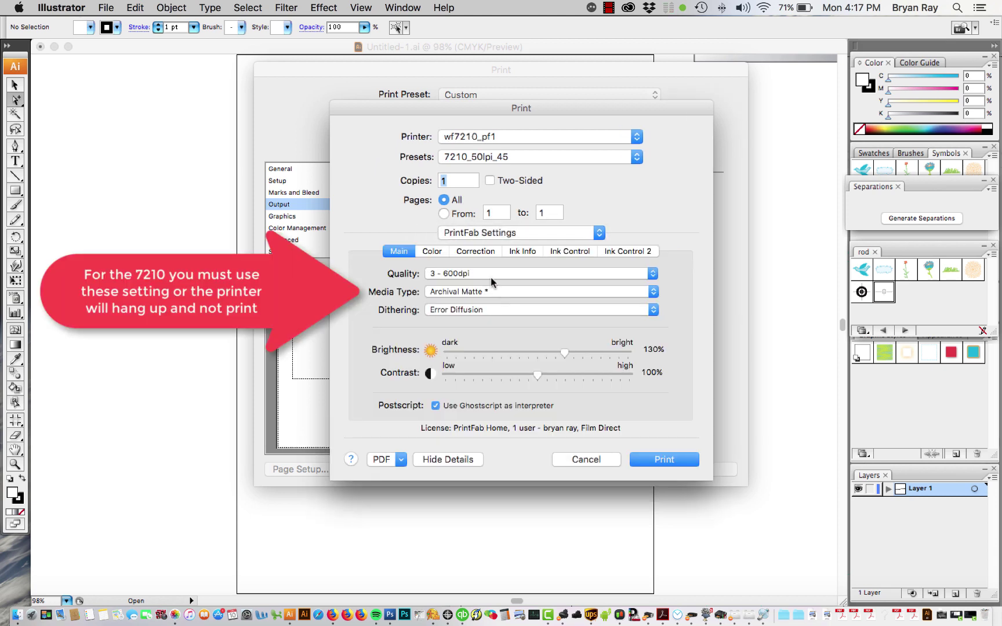
Step: In the printer features' Special Settings Screen Printing 1 set, review the Screen Ink Saturation options, keeping 100% min selected
left_click(468, 234)
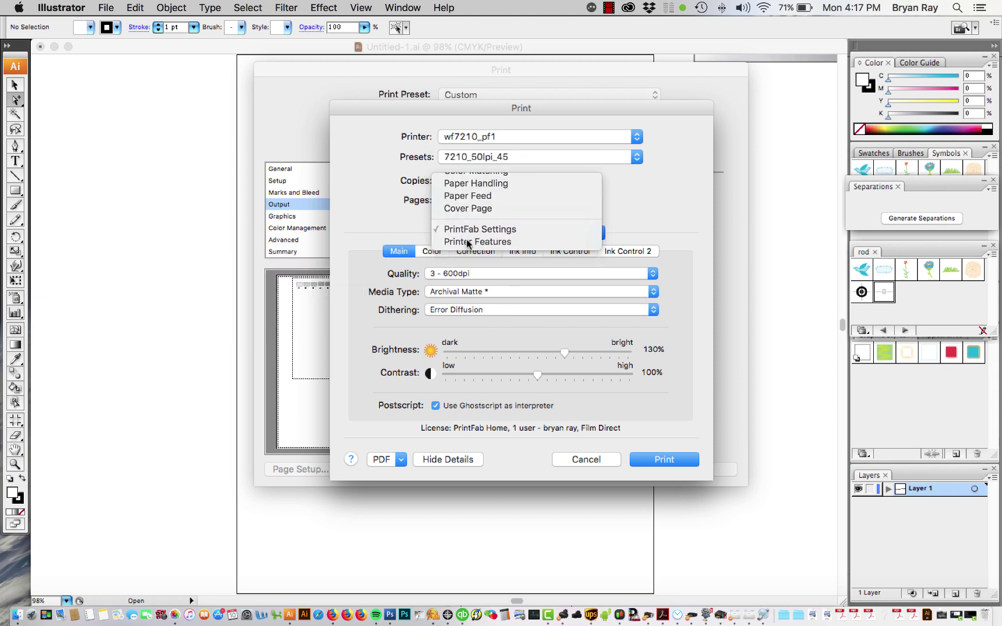
left_click(467, 239)
left_click(506, 253)
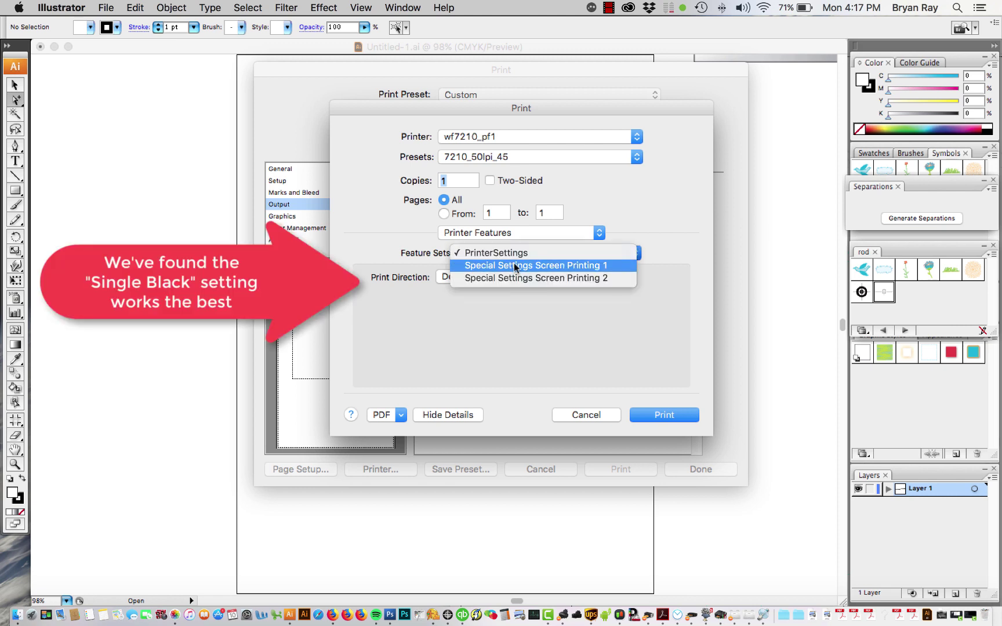
left_click(506, 261)
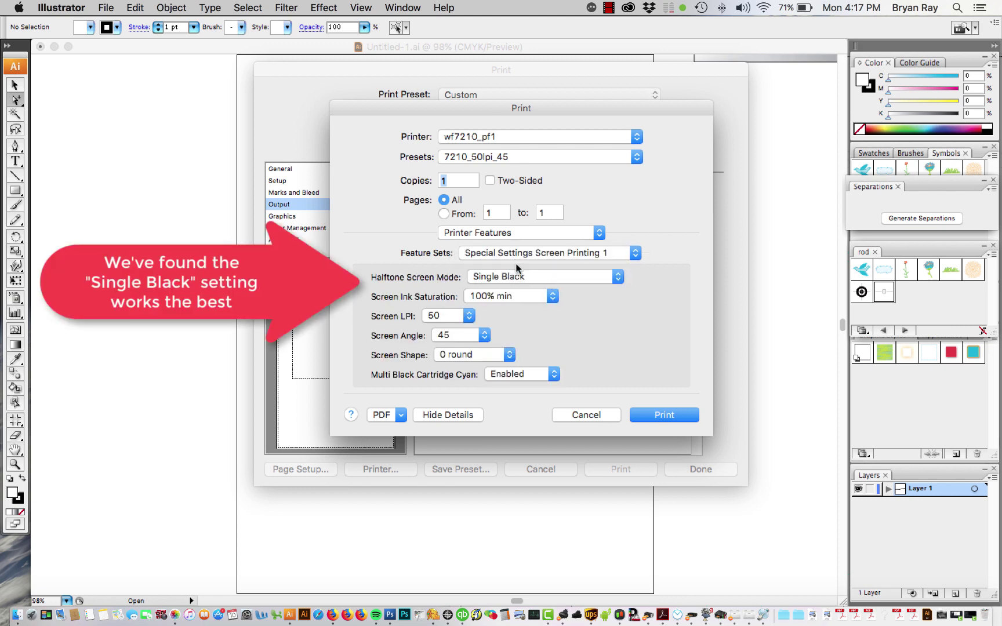
left_click(487, 298)
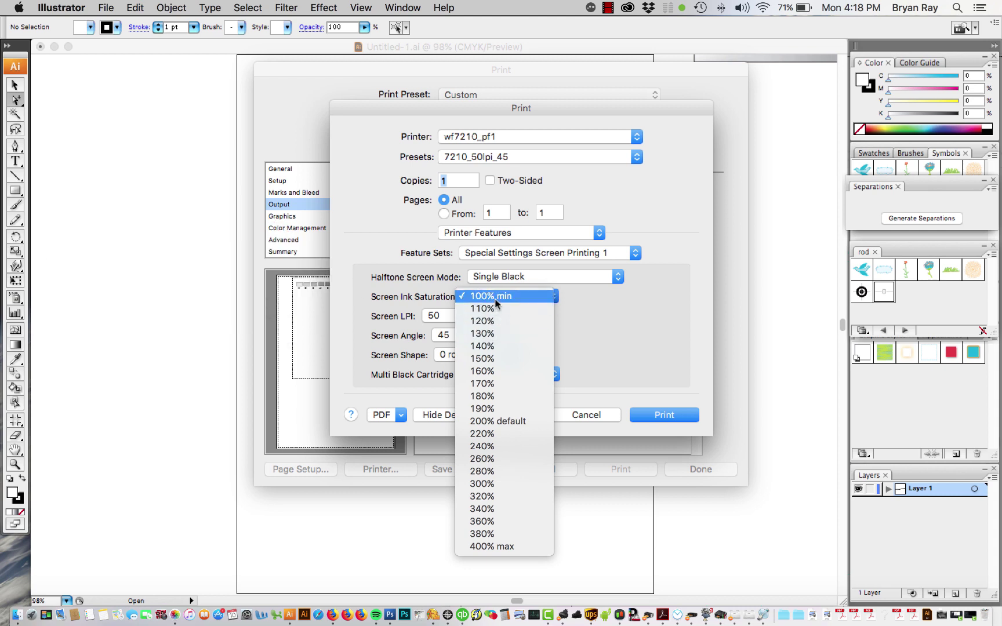
left_click(496, 298)
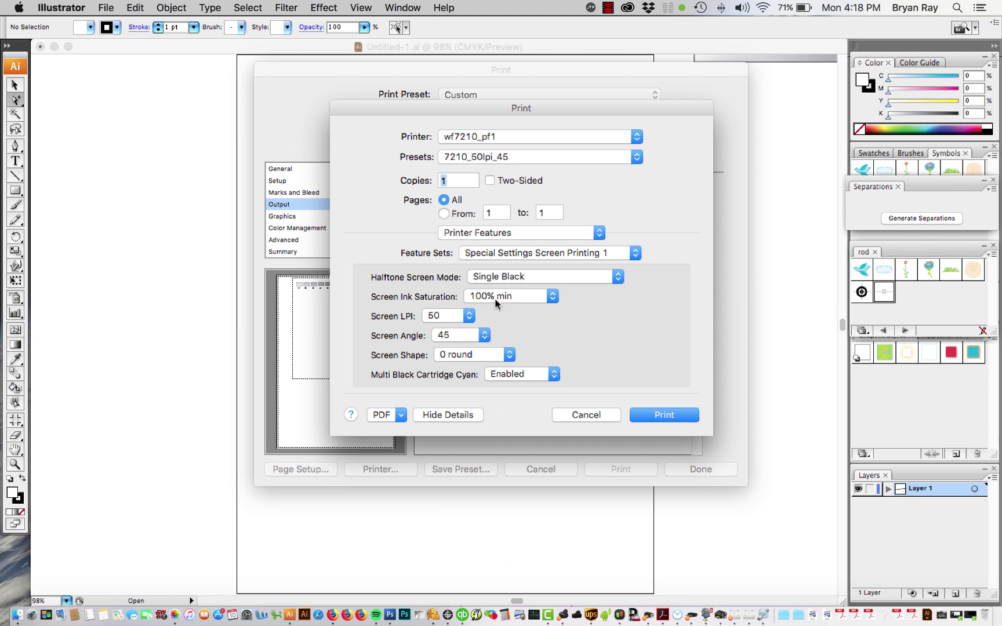
left_click(495, 298)
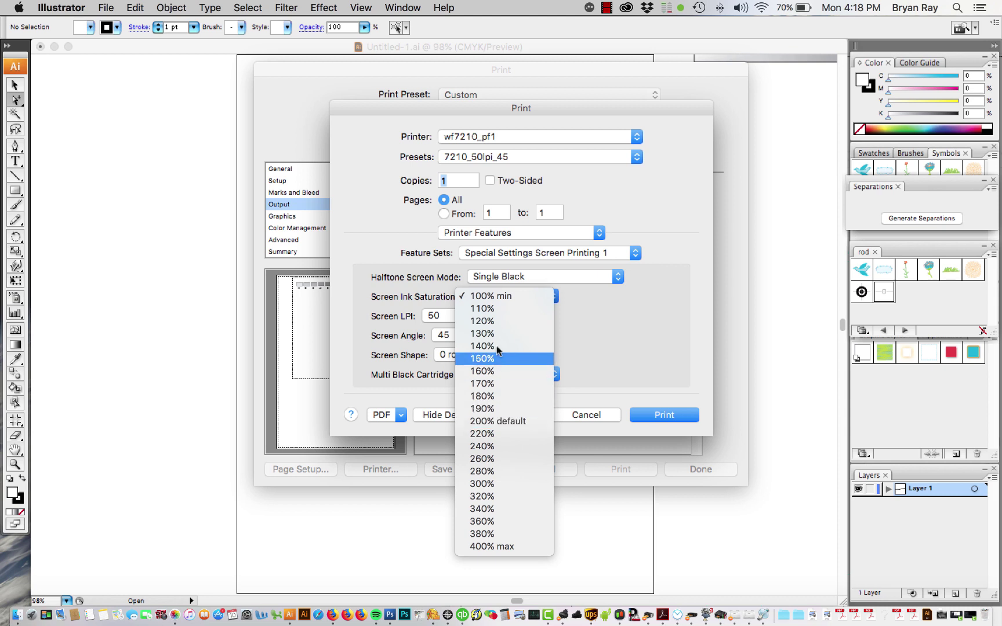
left_click(497, 296)
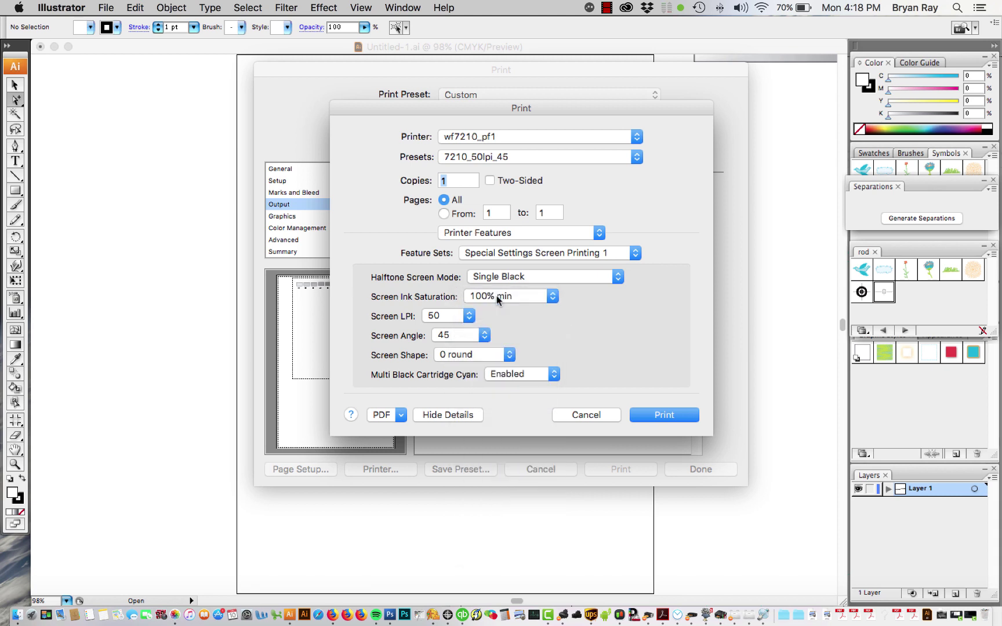